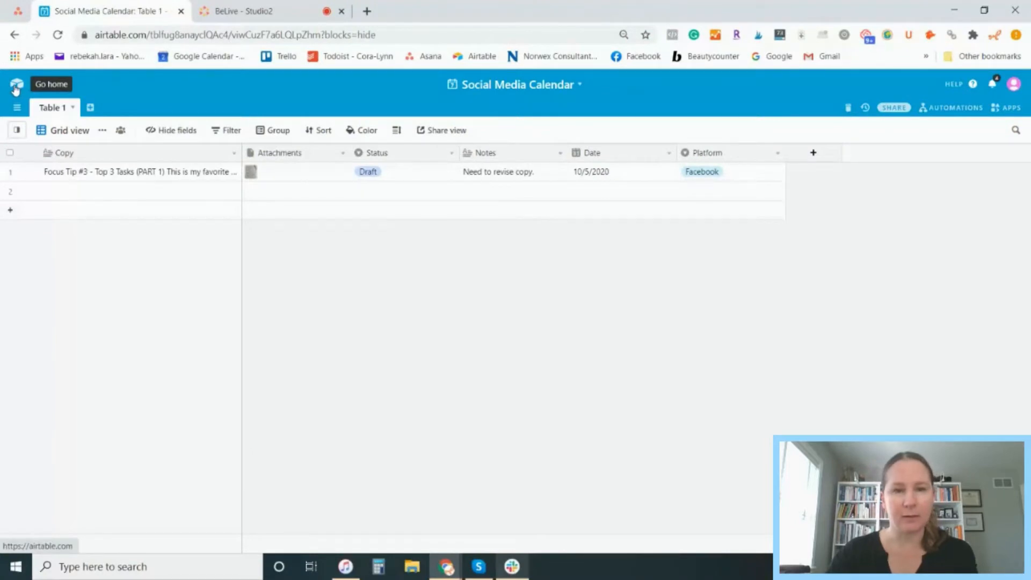
# - Look through the workspaces and bases on the home page, and reopen the Social Media Calendar base from the Templates workspace
pyautogui.click(16, 89)
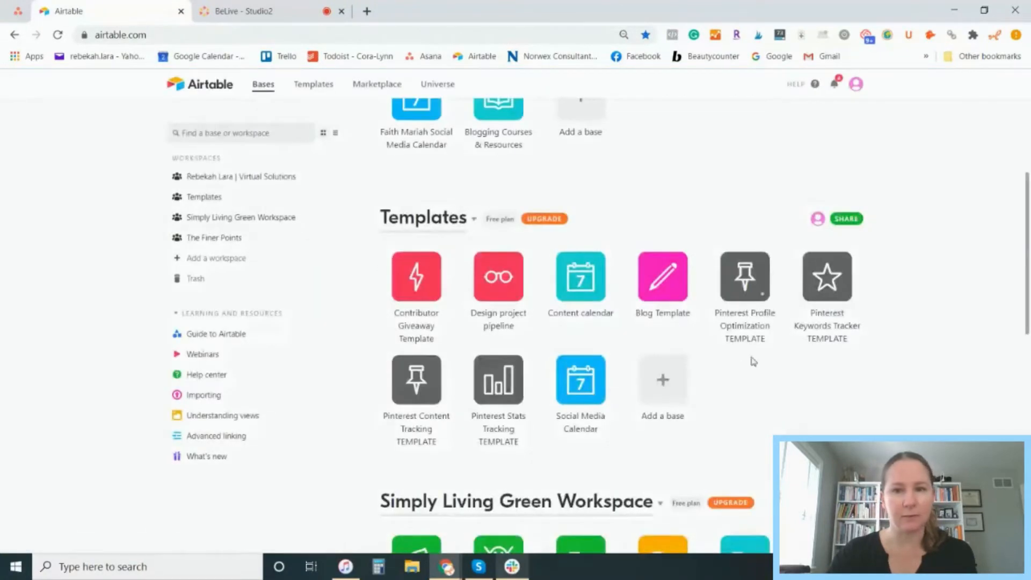
pyautogui.scroll(2, 762, 370)
pyautogui.scroll(2, 763, 371)
pyautogui.scroll(-15, 764, 370)
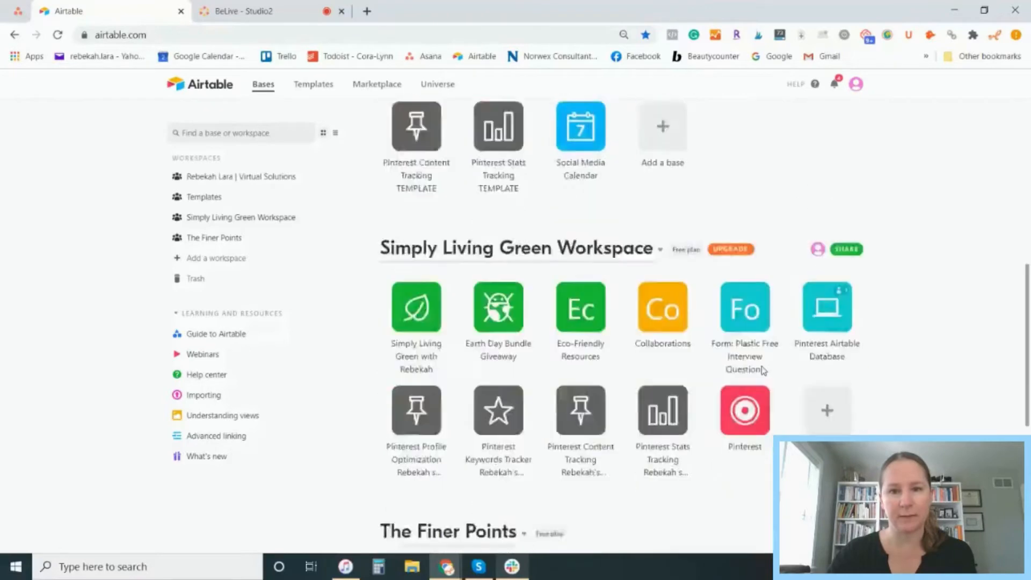
pyautogui.scroll(15, 764, 371)
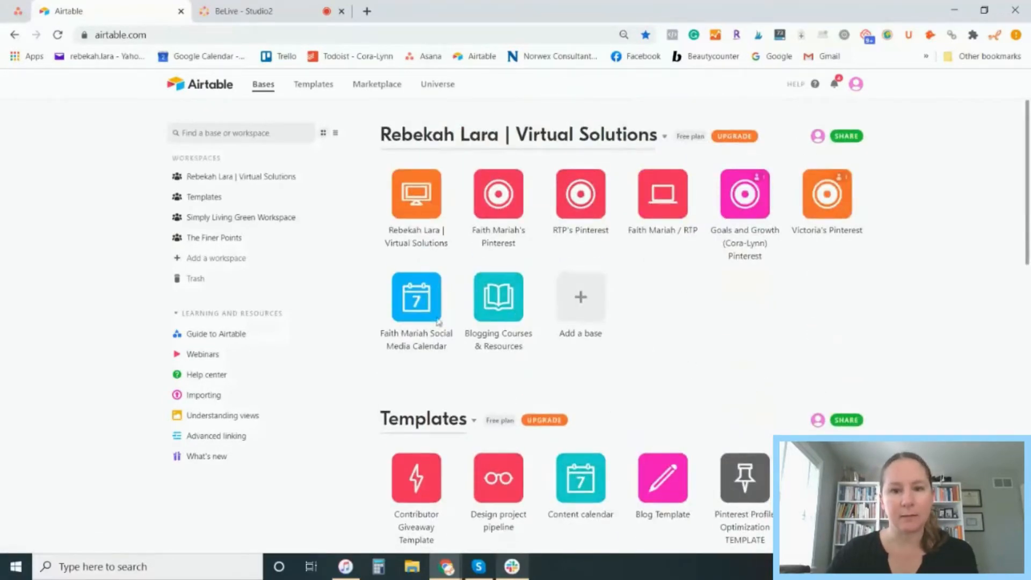
pyautogui.scroll(-5, 682, 348)
pyautogui.click(583, 245)
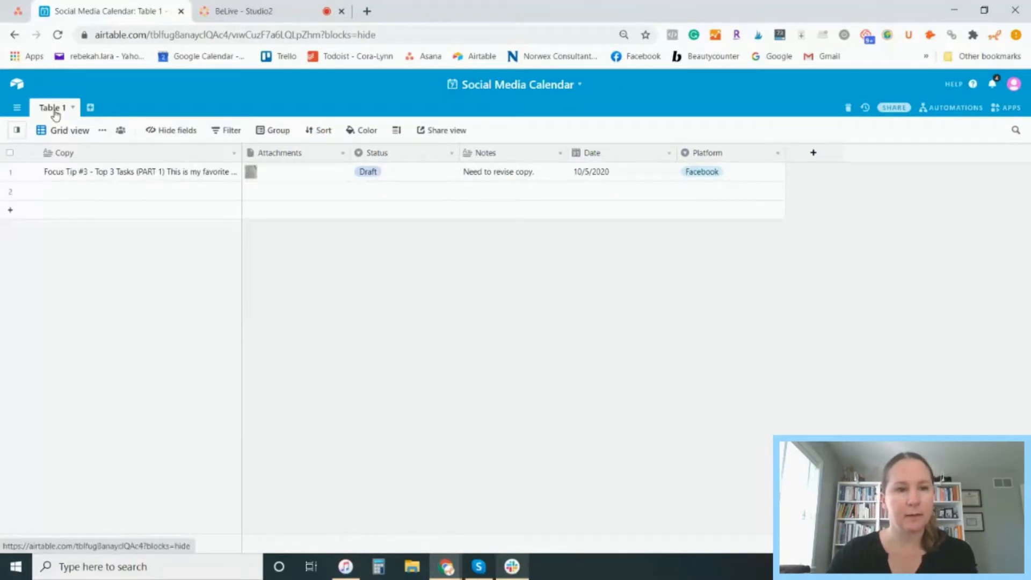
# - Add an empty table with the default name to the base and view the options of its Status field
pyautogui.click(91, 109)
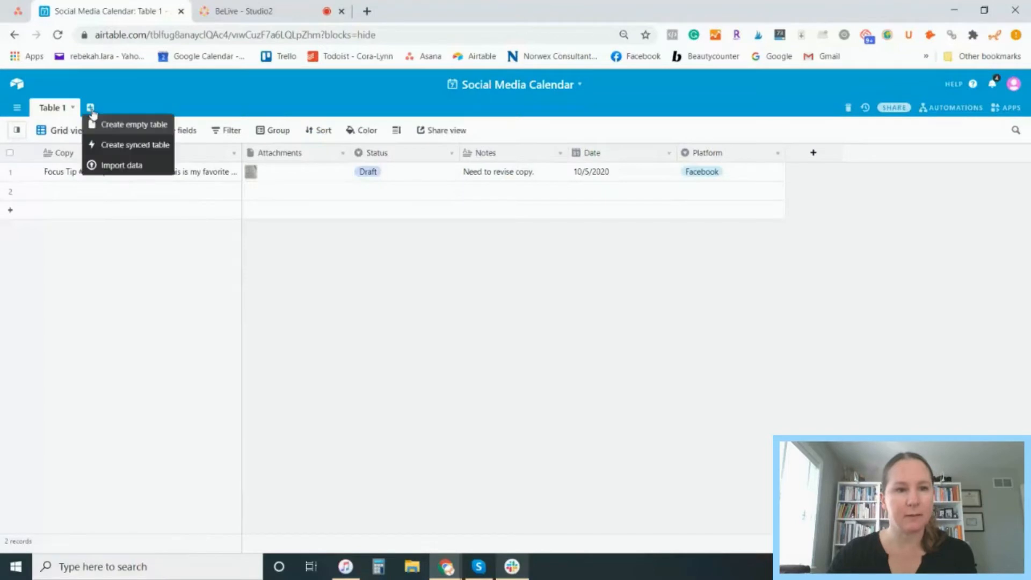
pyautogui.click(138, 128)
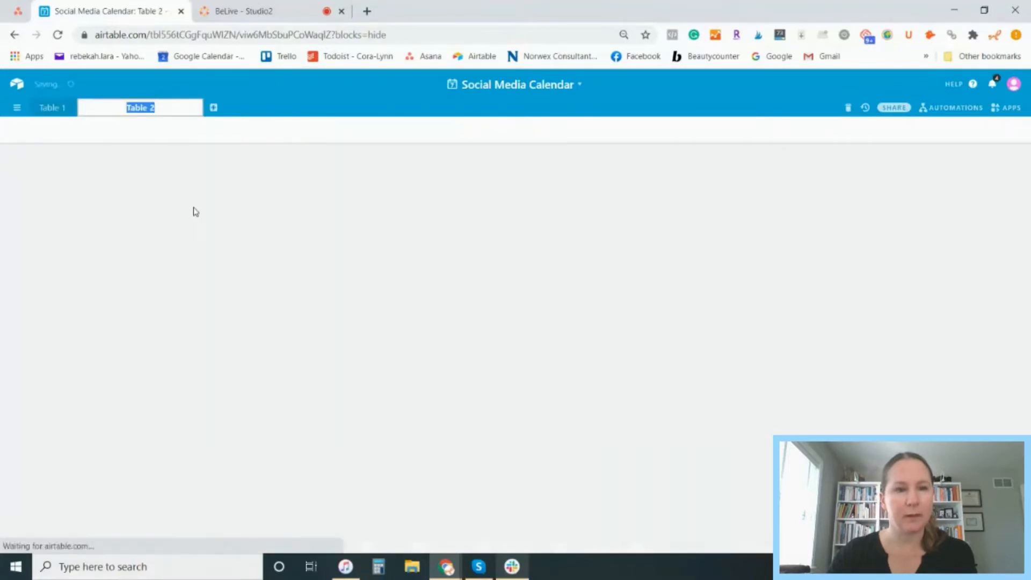
pyautogui.press('Return')
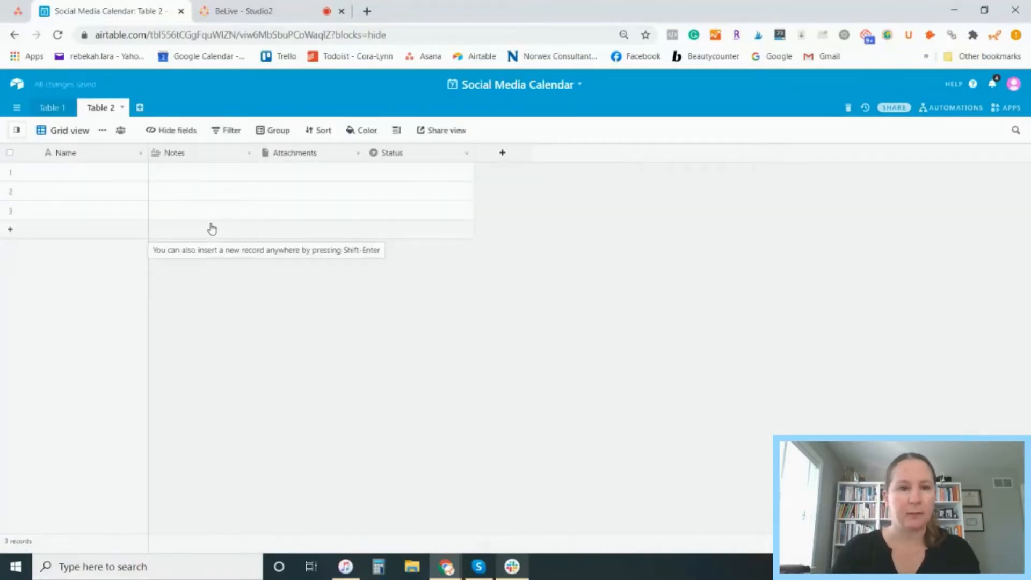
pyautogui.click(100, 131)
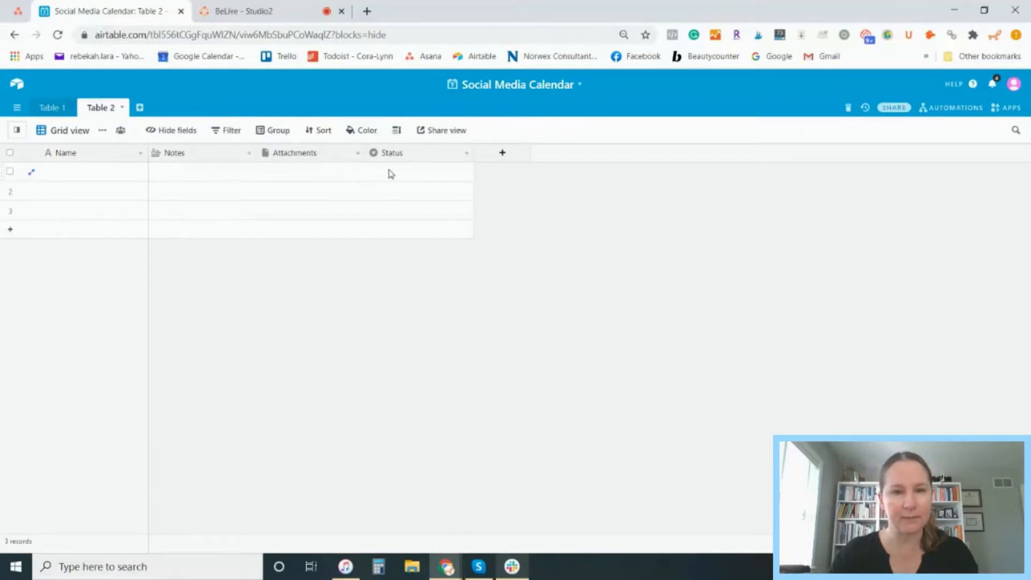
pyautogui.click(465, 153)
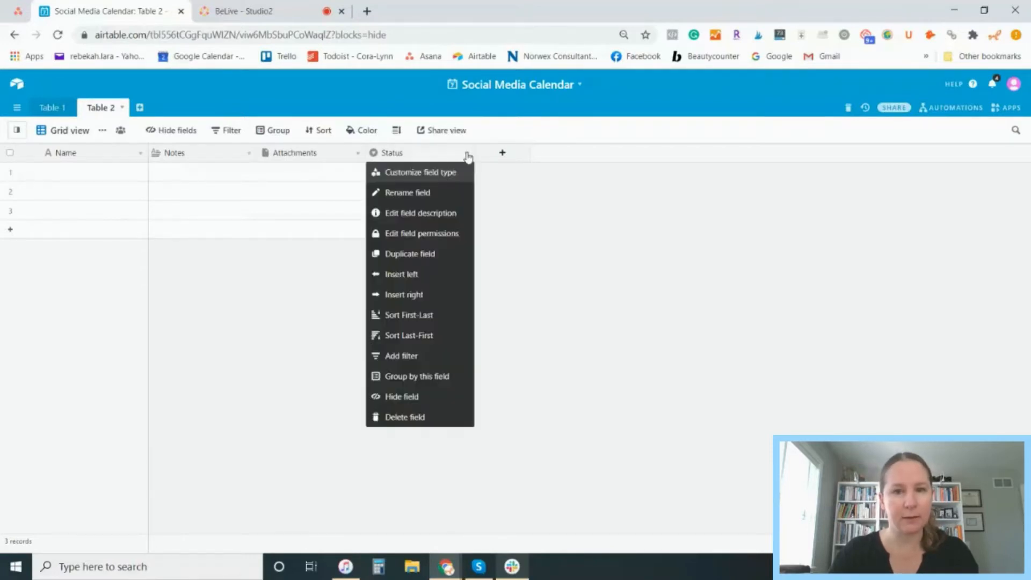
pyautogui.click(524, 239)
# - Delete the empty Table 2 from the base
pyautogui.click(122, 108)
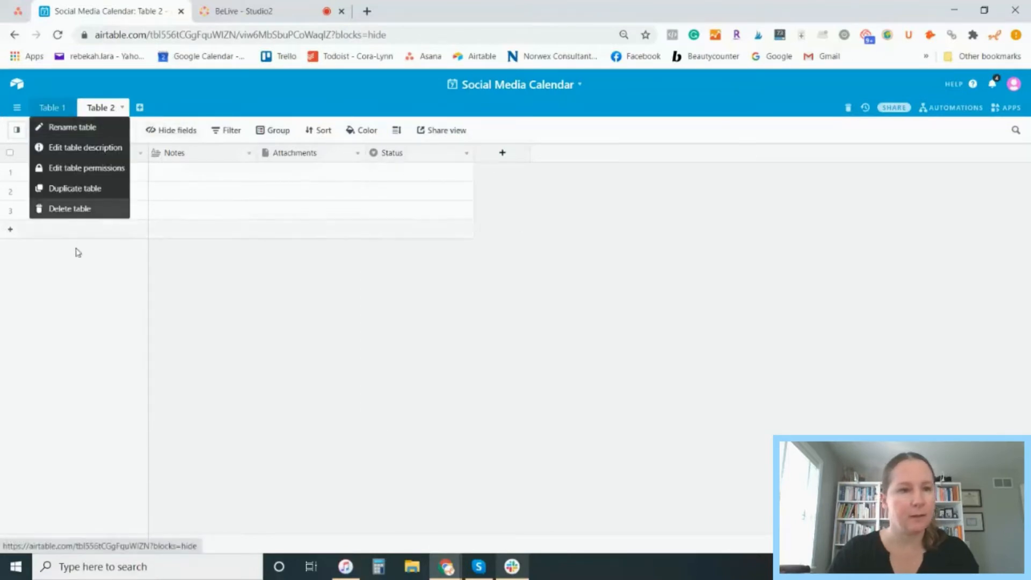
pyautogui.click(65, 216)
pyautogui.click(192, 200)
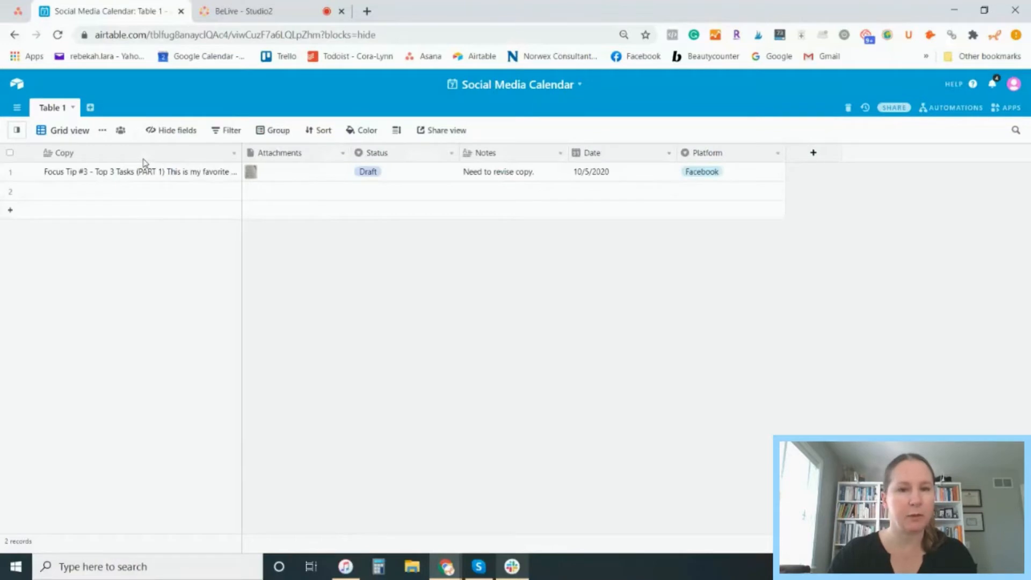
# - Rename Table 1 as October 2020
pyautogui.click(74, 107)
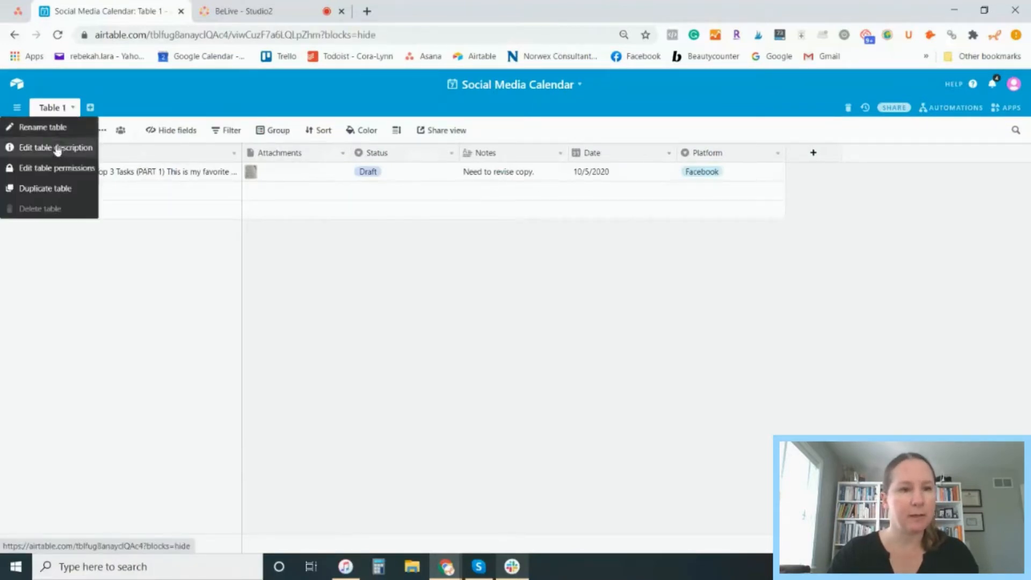
pyautogui.click(43, 127)
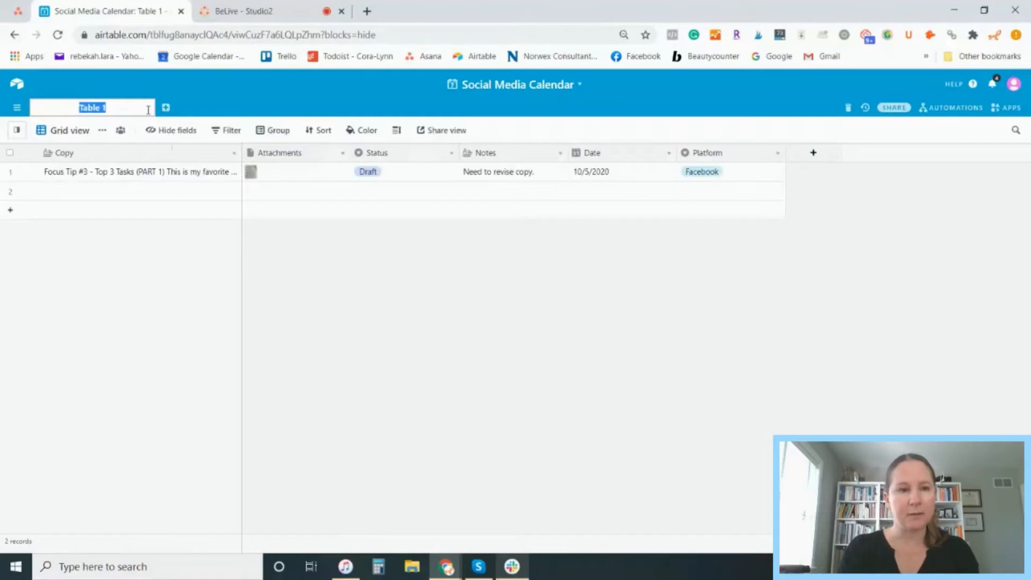
pyautogui.write('October 2020')
pyautogui.click(152, 350)
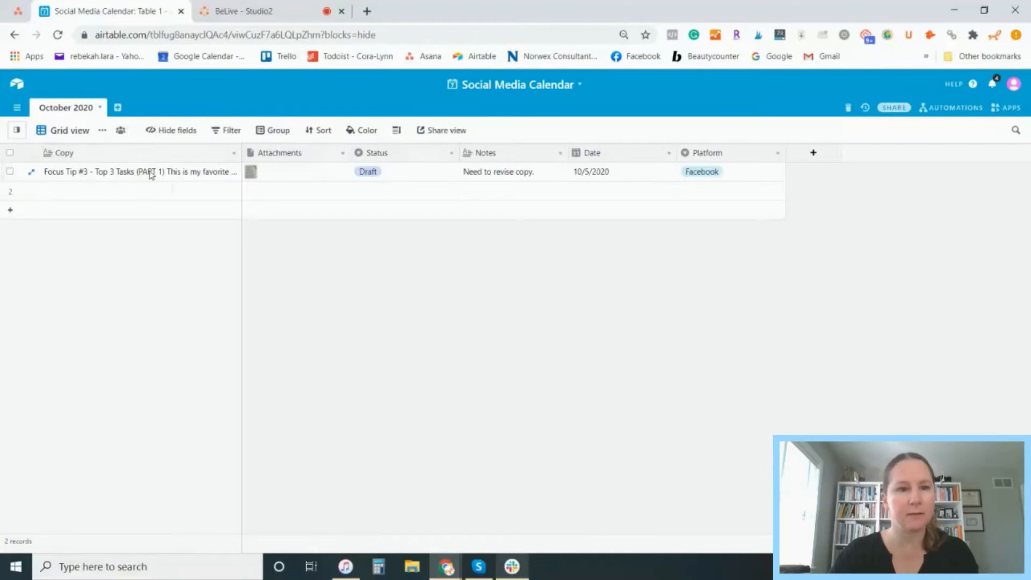
# - Expand the Focus Tip #3 record and review its copy text, image attachment, status, notes, date and platform
pyautogui.click(32, 173)
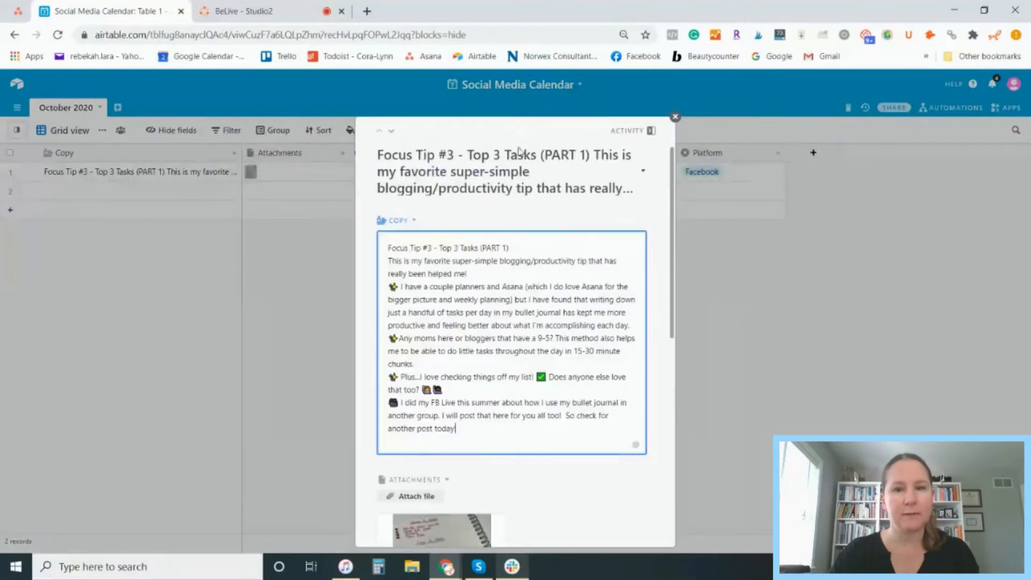
pyautogui.scroll(-7, 529, 377)
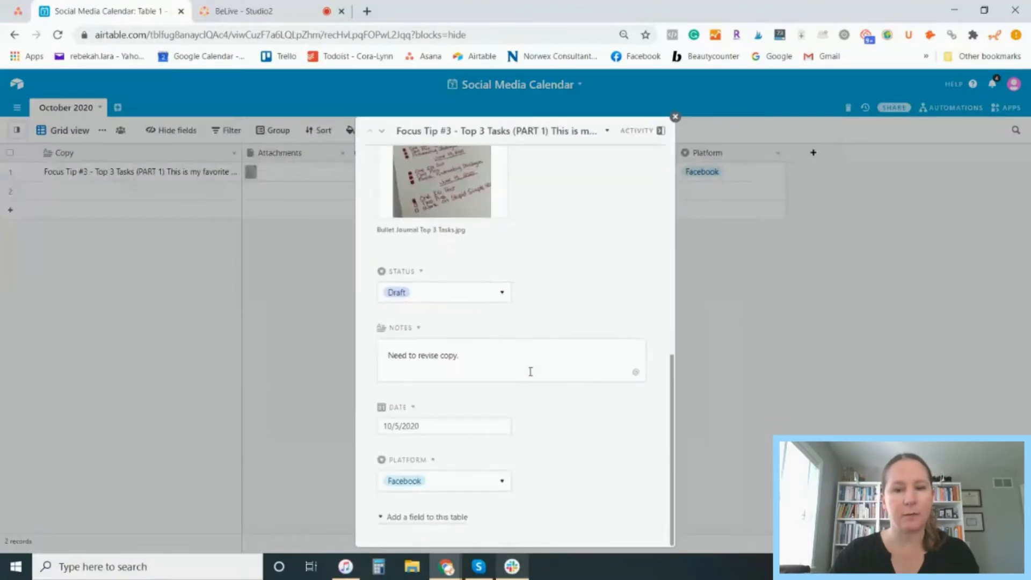
pyautogui.scroll(8, 530, 371)
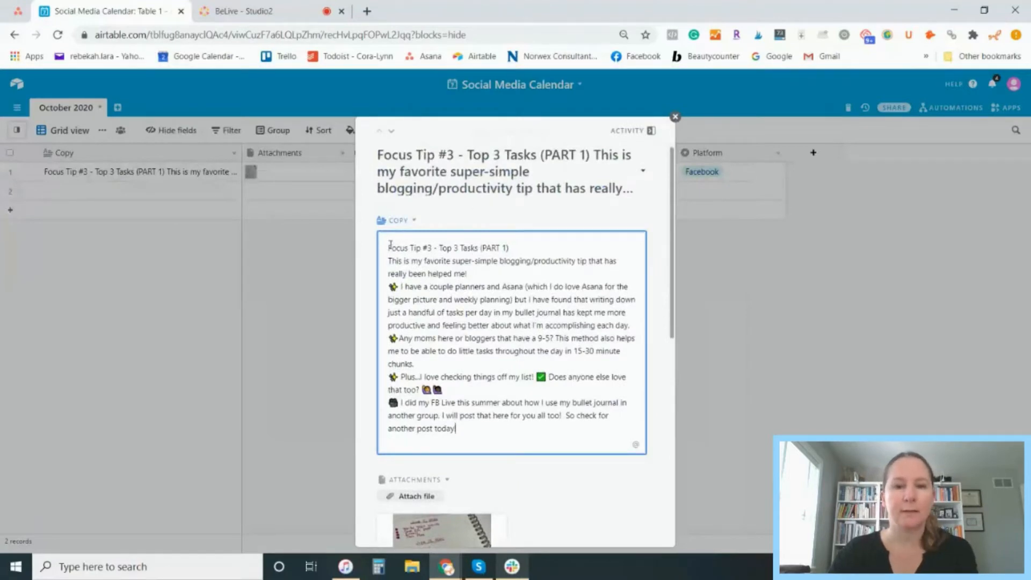
pyautogui.moveTo(390, 248); pyautogui.dragTo(492, 427)
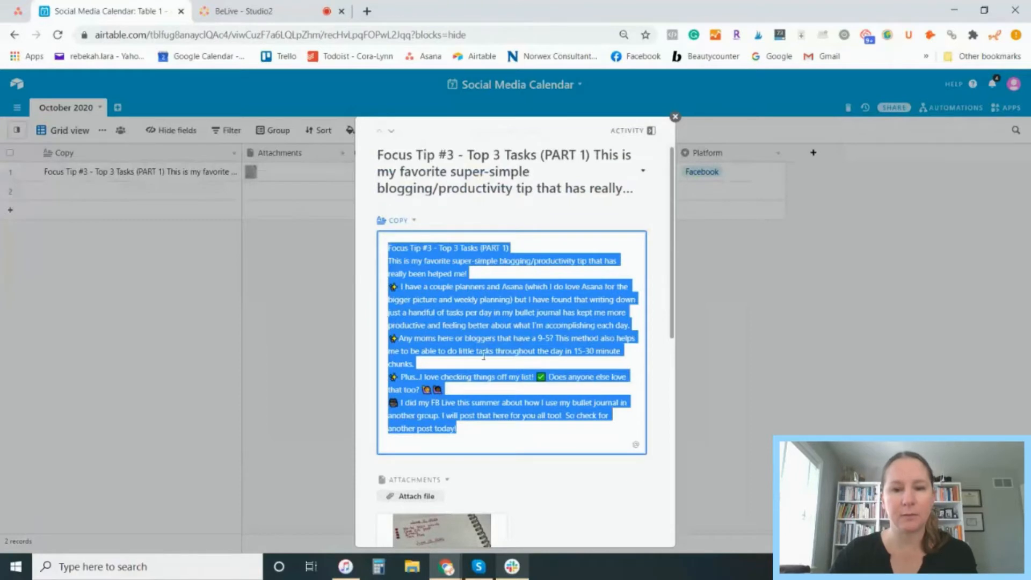
pyautogui.scroll(-4, 565, 354)
pyautogui.click(566, 354)
pyautogui.moveTo(414, 370)
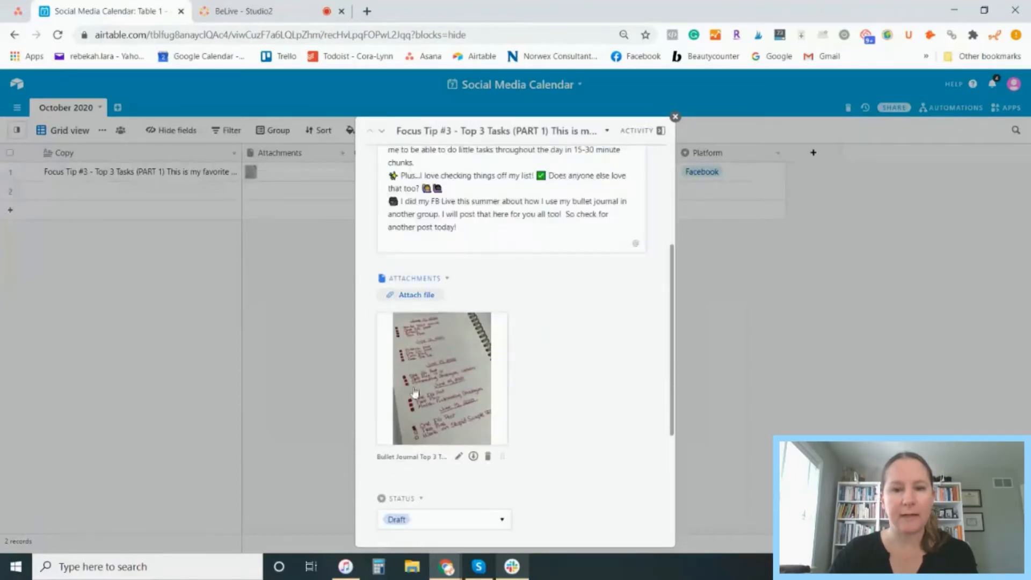
# - View the file upload options for the record's attachments without adding a file, and close the expanded record
pyautogui.click(421, 300)
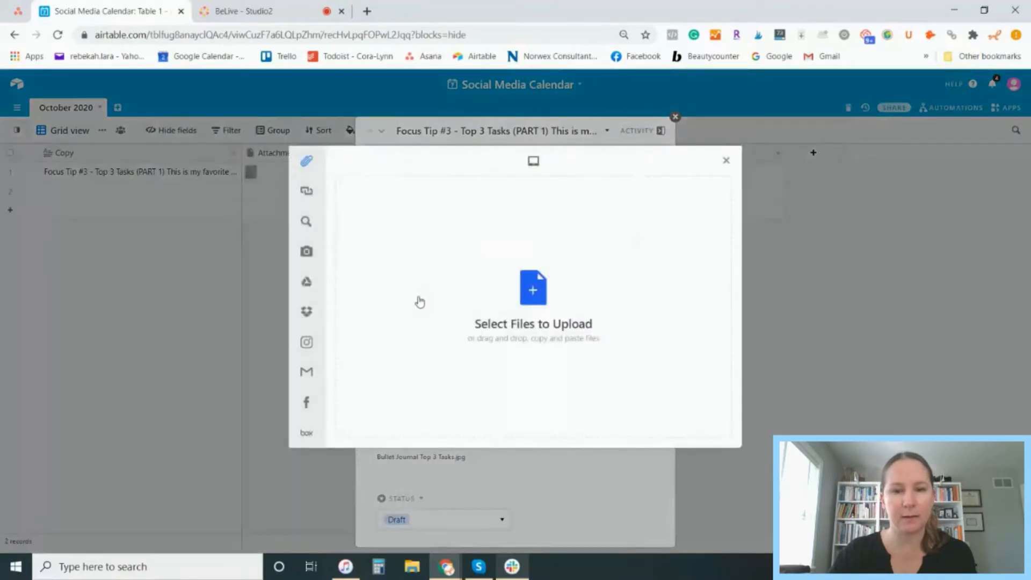
pyautogui.click(535, 296)
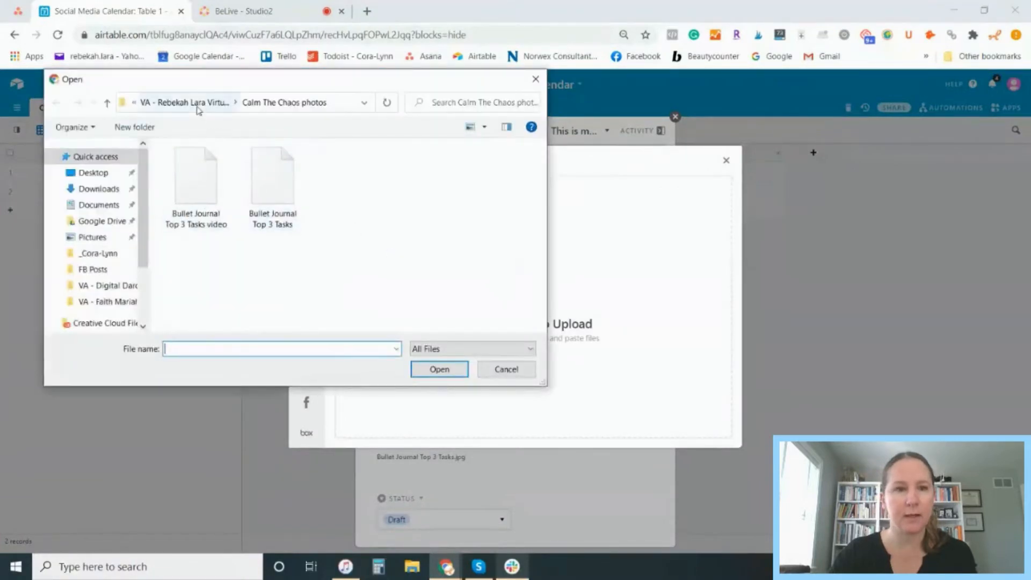
pyautogui.click(535, 82)
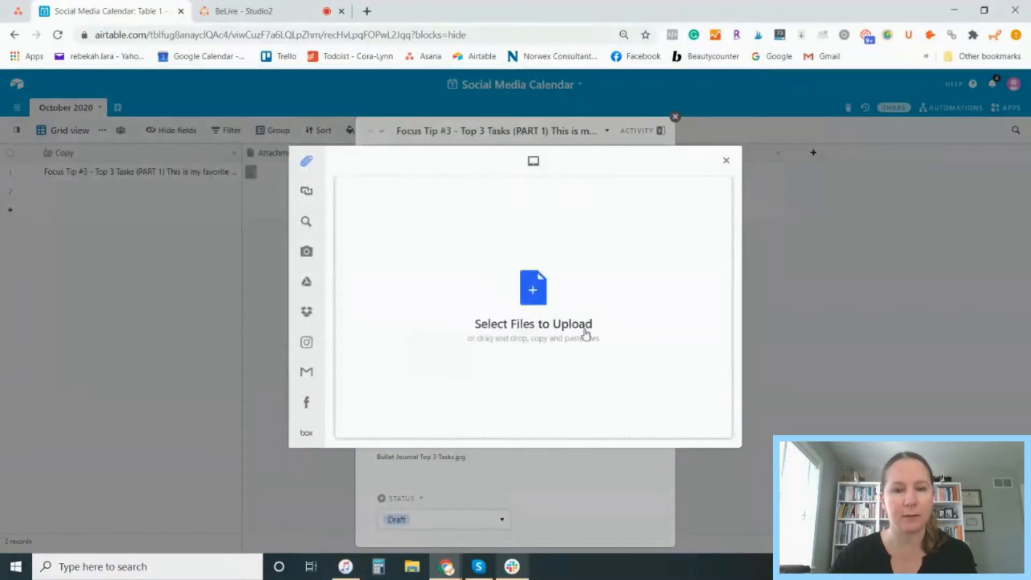
pyautogui.click(726, 160)
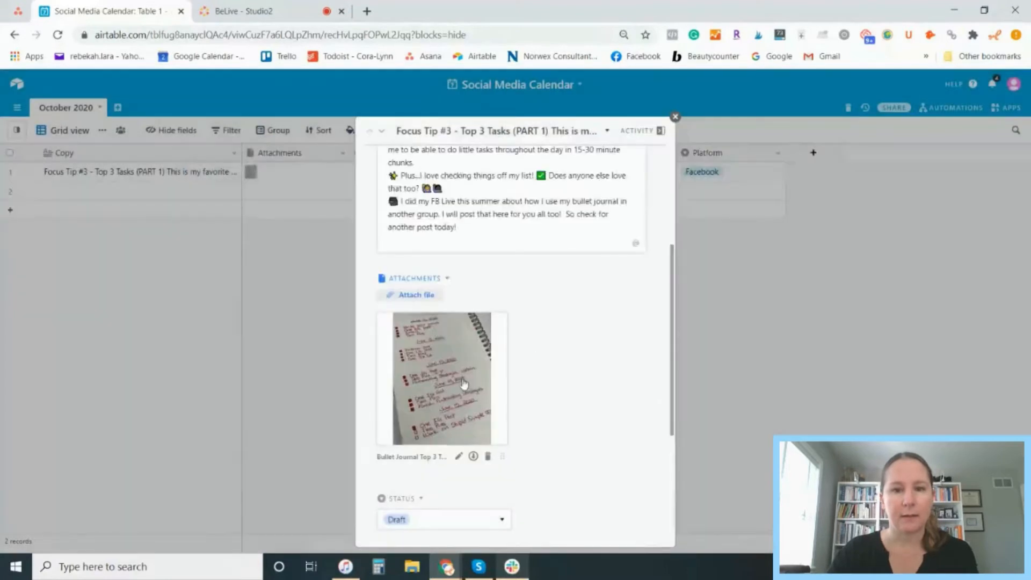
pyautogui.scroll(10, 599, 393)
pyautogui.scroll(-15, 602, 387)
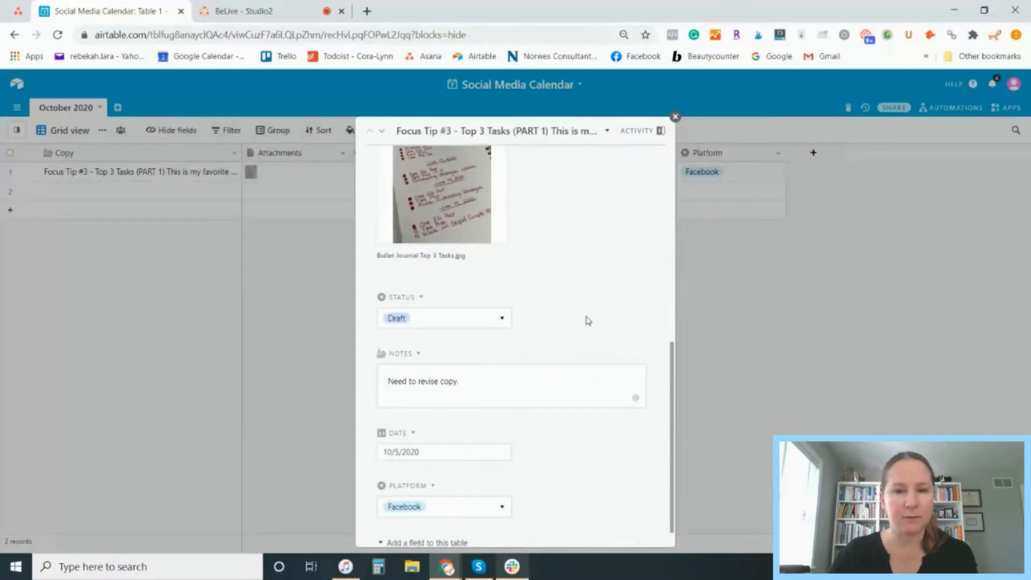
pyautogui.click(675, 118)
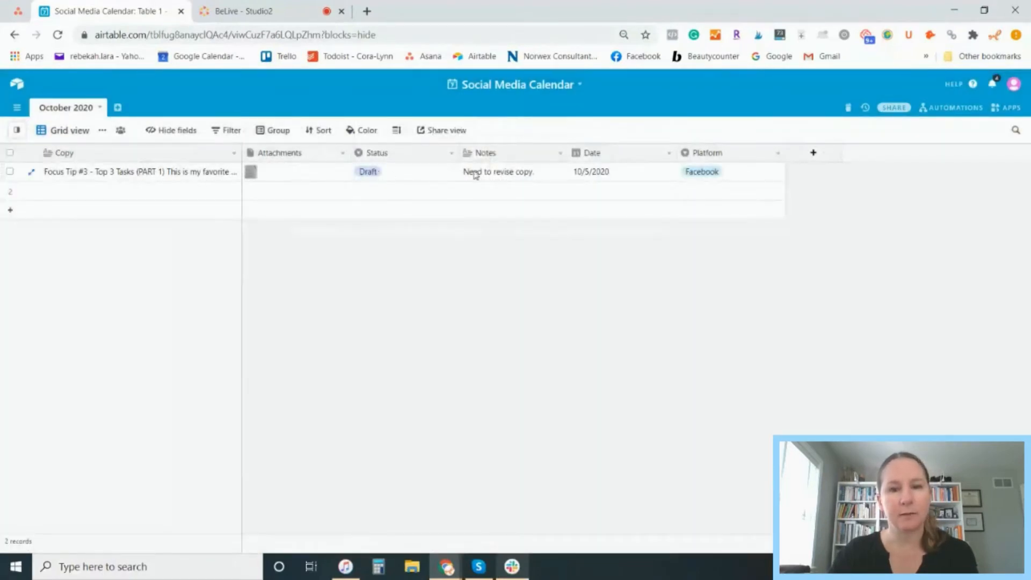
# - Preview the Bullet Journal Top 3 Tasks image from the grid and view its cell's upload options without adding a file
pyautogui.click(281, 178)
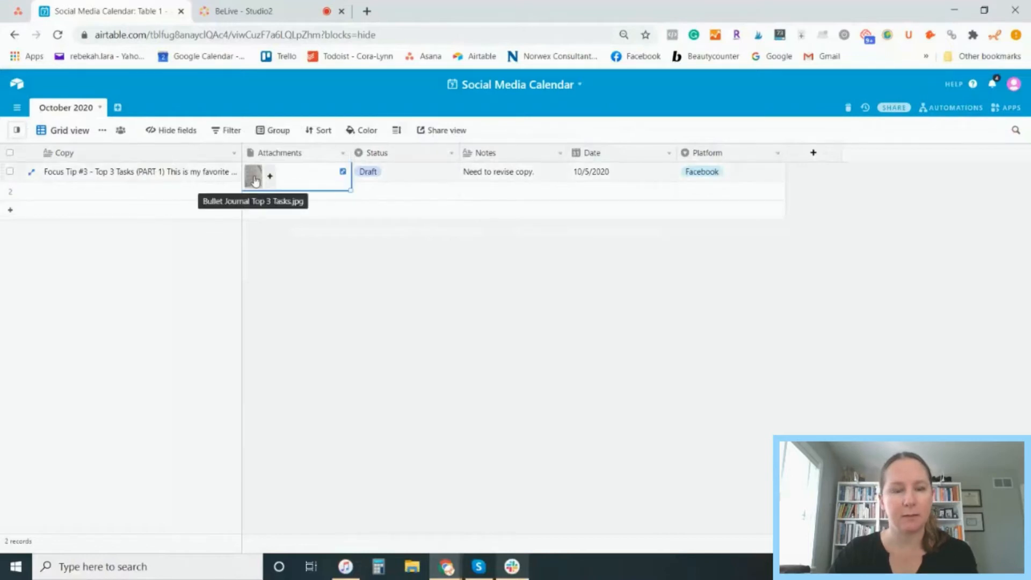
pyautogui.click(254, 181)
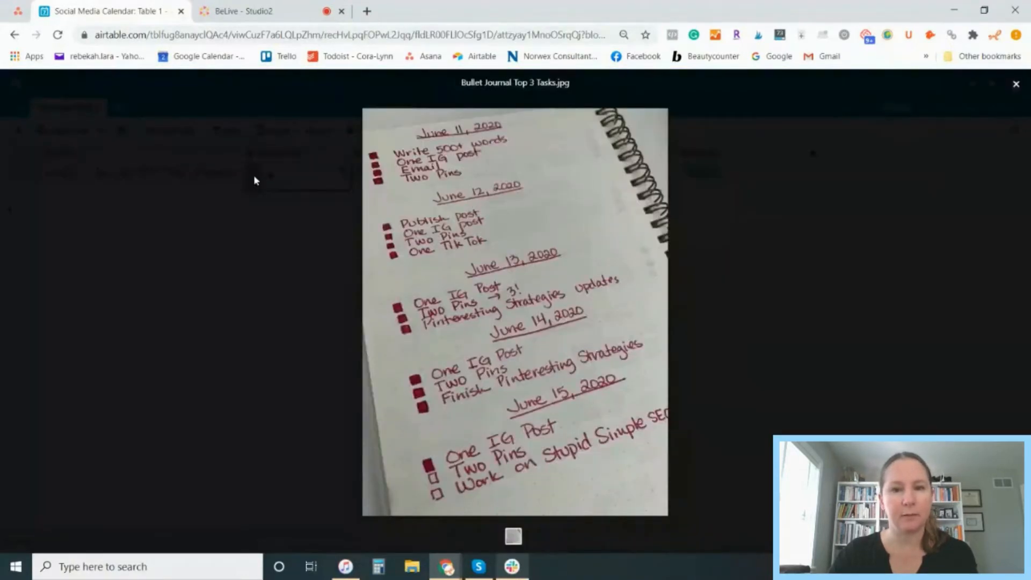
pyautogui.click(1015, 85)
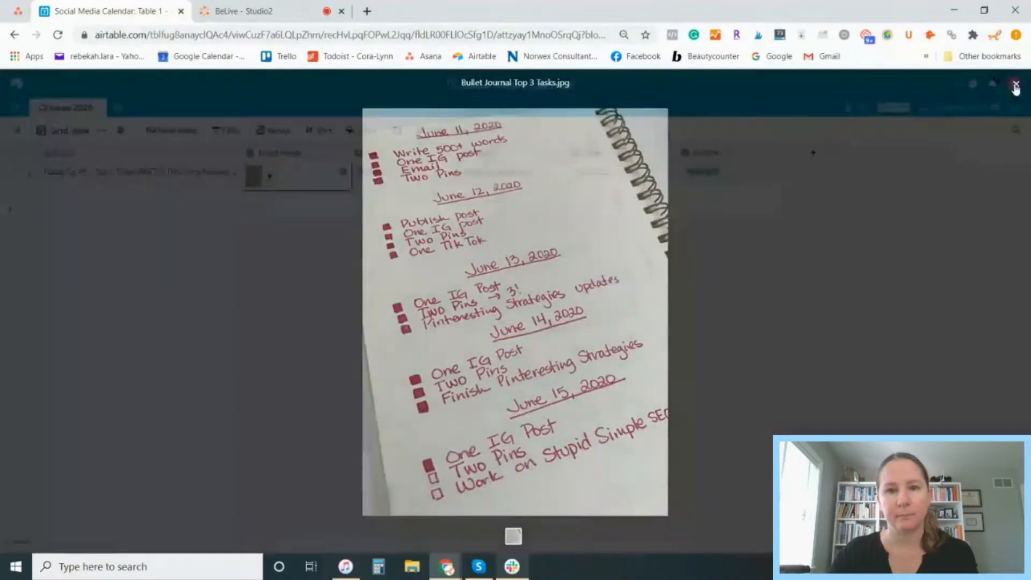
pyautogui.click(270, 177)
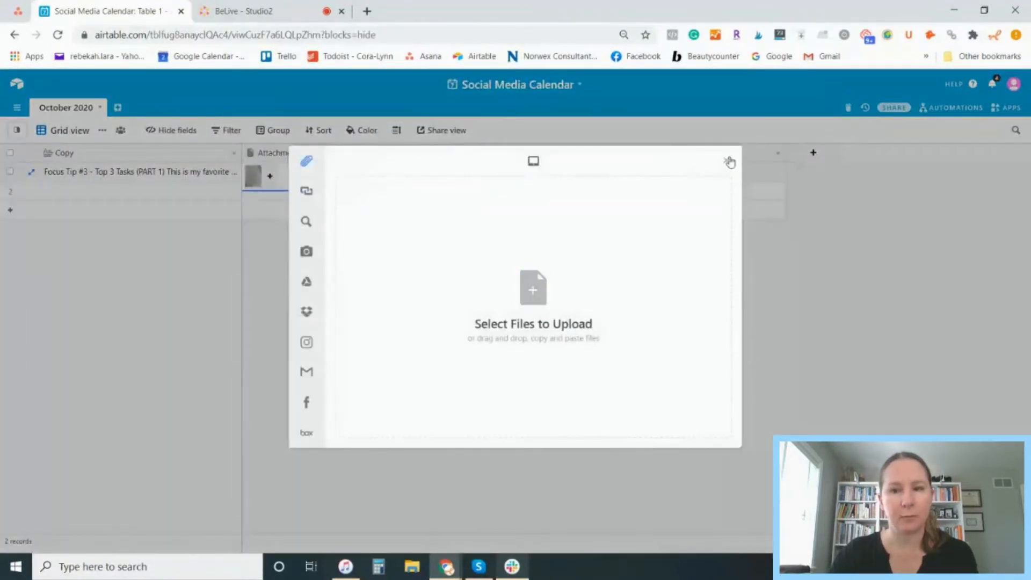
pyautogui.click(729, 162)
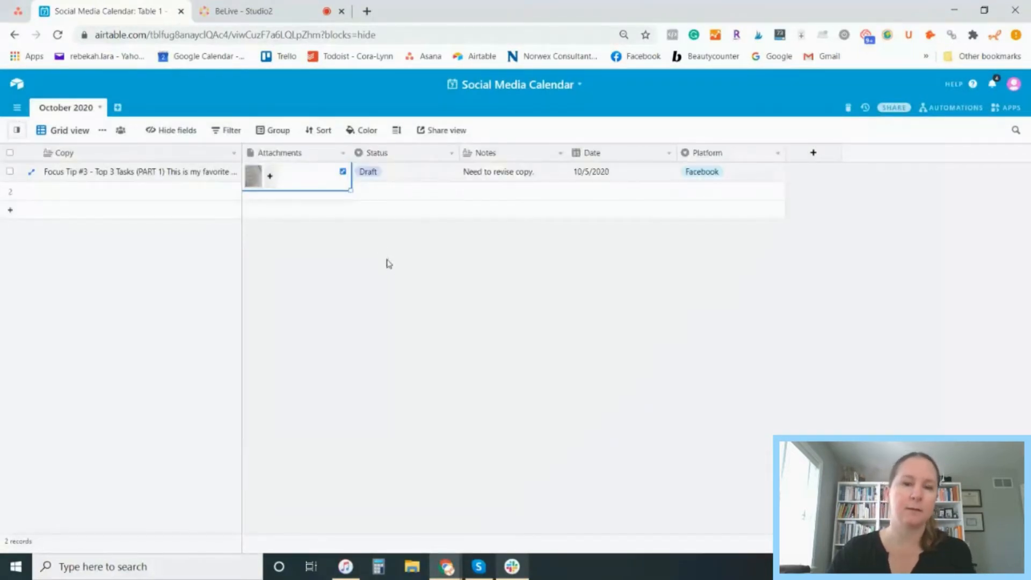
# - Set the Focus Tip #3 record's status to Scheduled and back to Draft
pyautogui.click(404, 175)
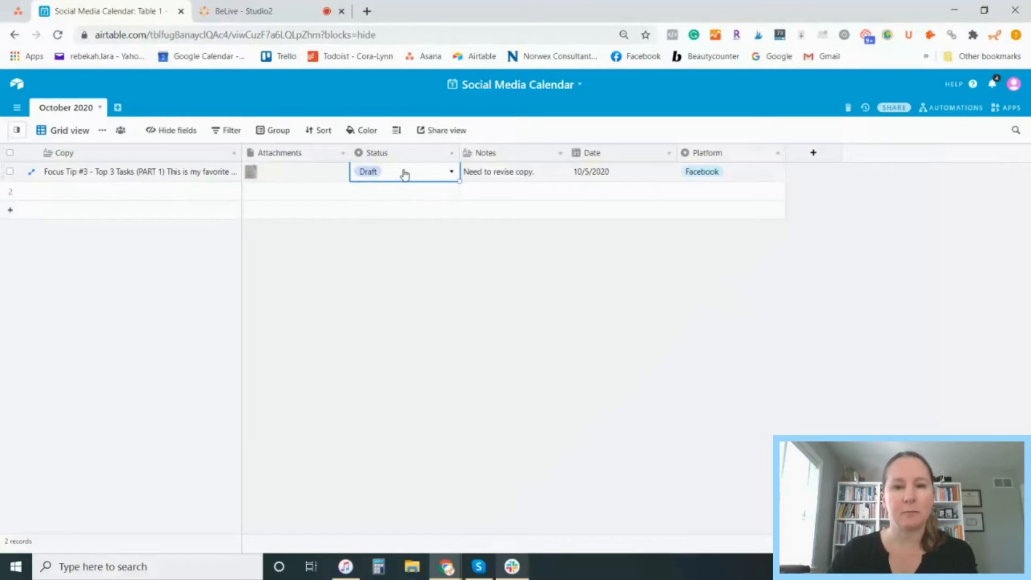
pyautogui.click(451, 172)
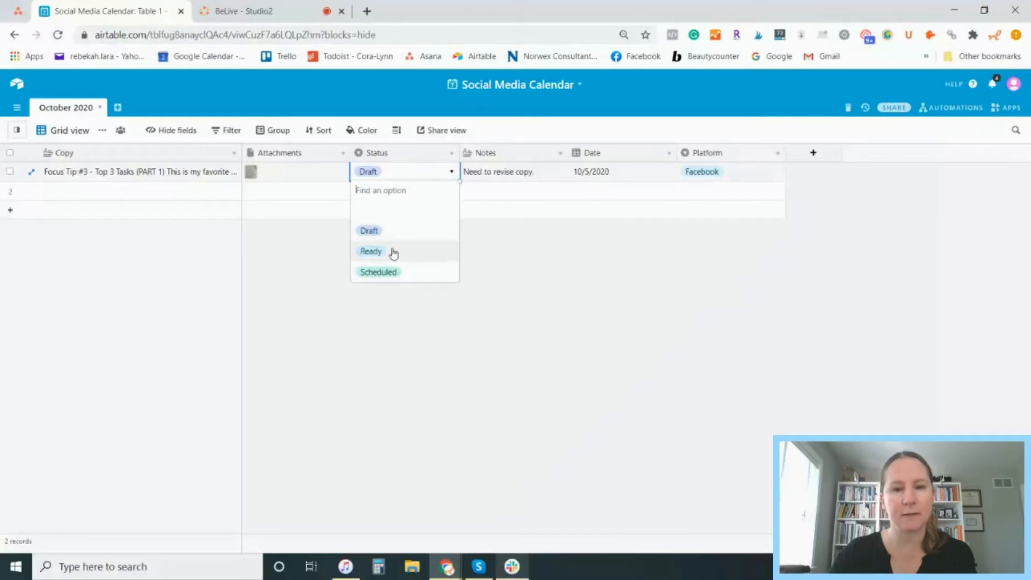
pyautogui.click(408, 278)
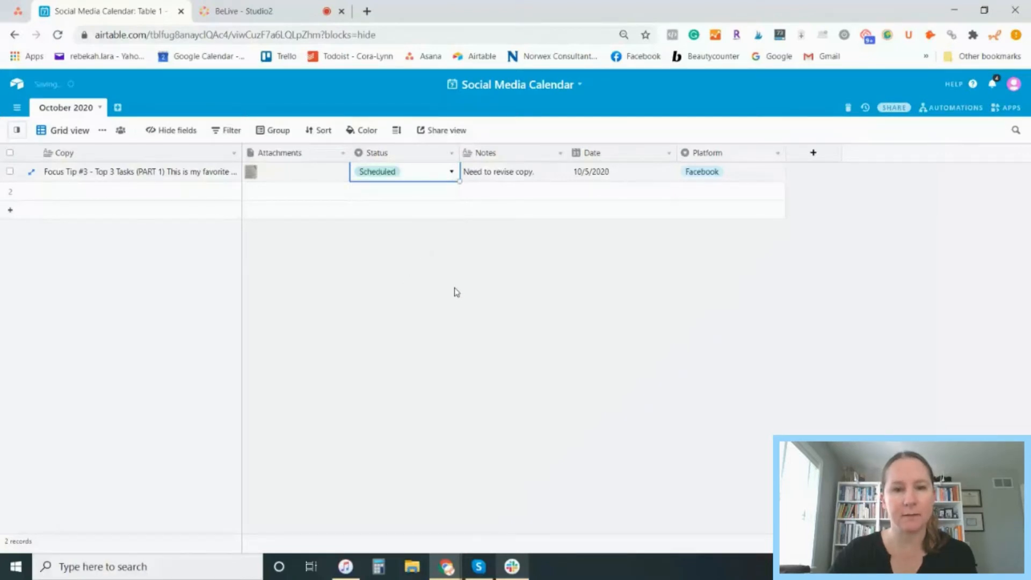
pyautogui.click(394, 174)
pyautogui.click(376, 230)
# - Set the Focus Tip #3 record's status to Ready
pyautogui.click(394, 177)
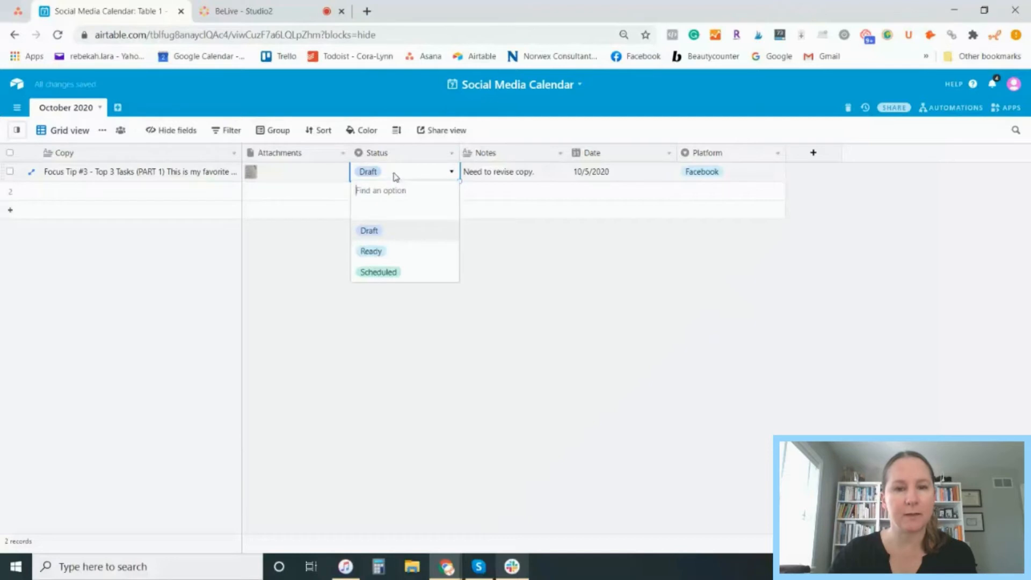
pyautogui.click(392, 249)
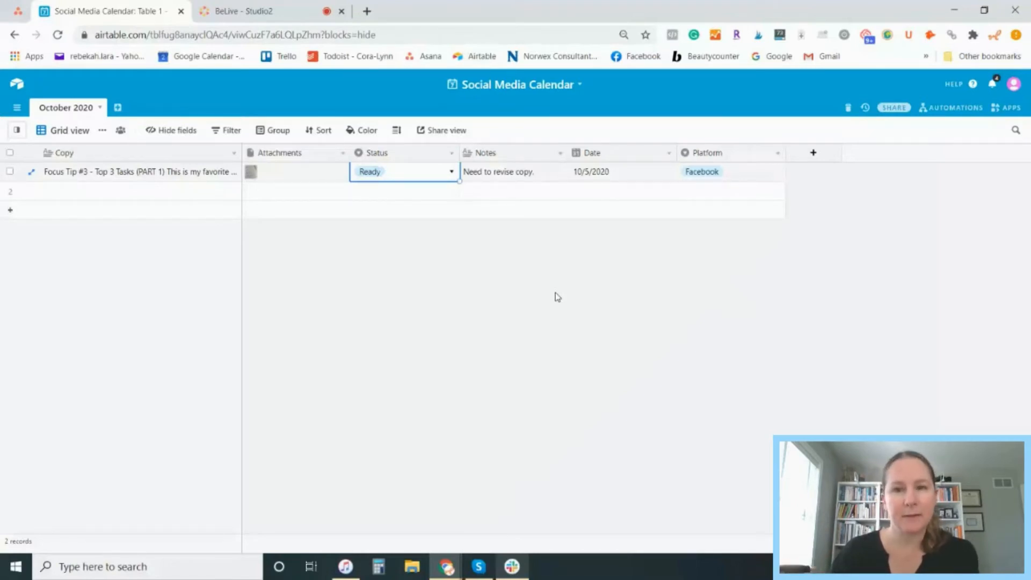
# - Set the Focus Tip #3 record's status to Scheduled and append "Add image or create image." to its notes
pyautogui.click(452, 172)
pyautogui.click(379, 272)
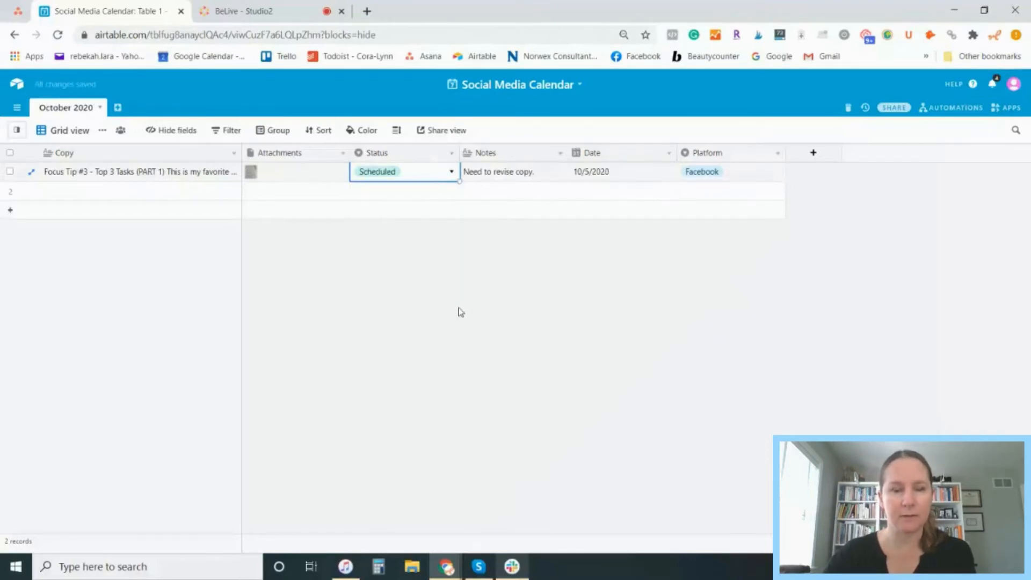
pyautogui.click(491, 178)
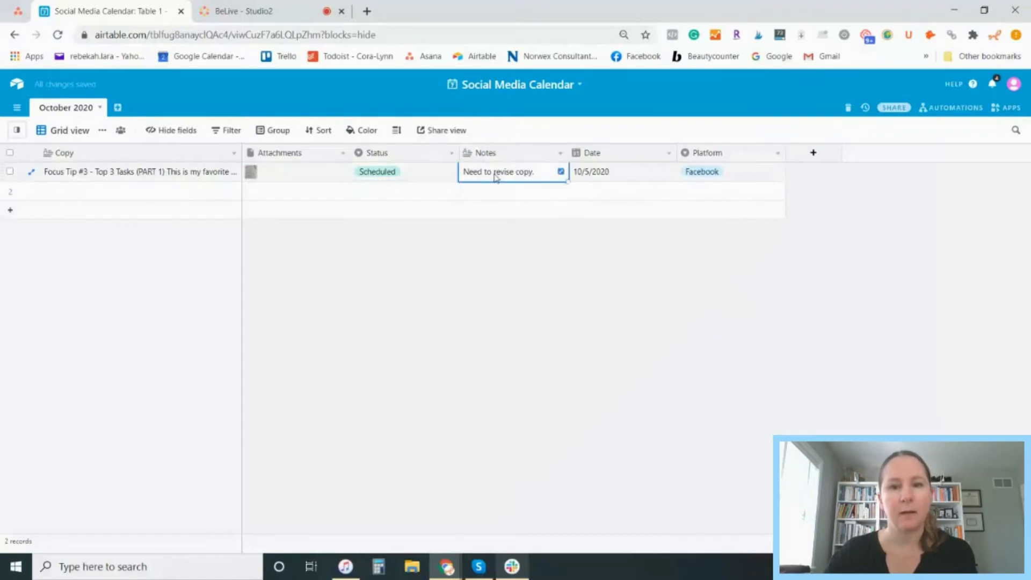
pyautogui.click(561, 173)
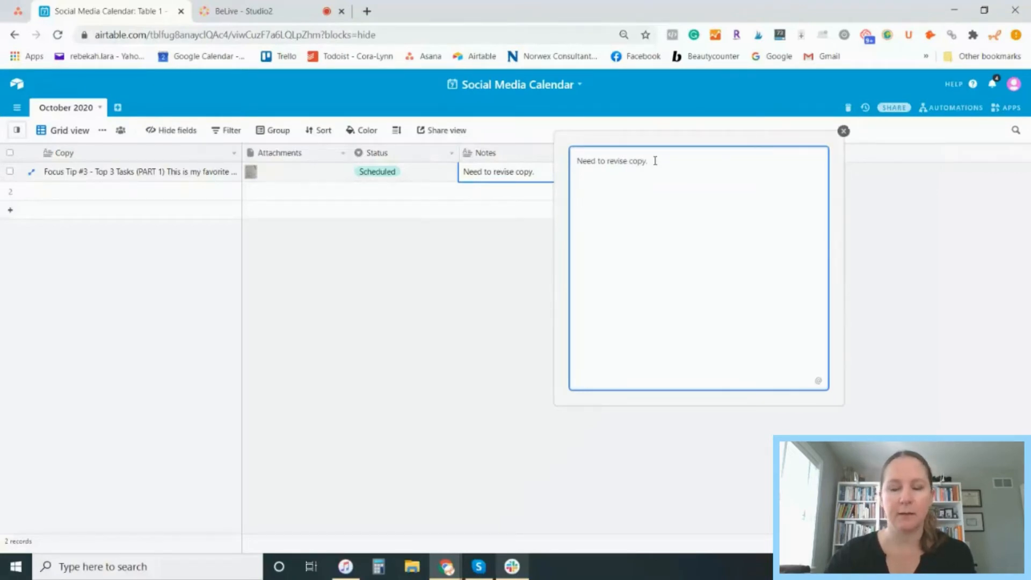
pyautogui.write('. Add image')
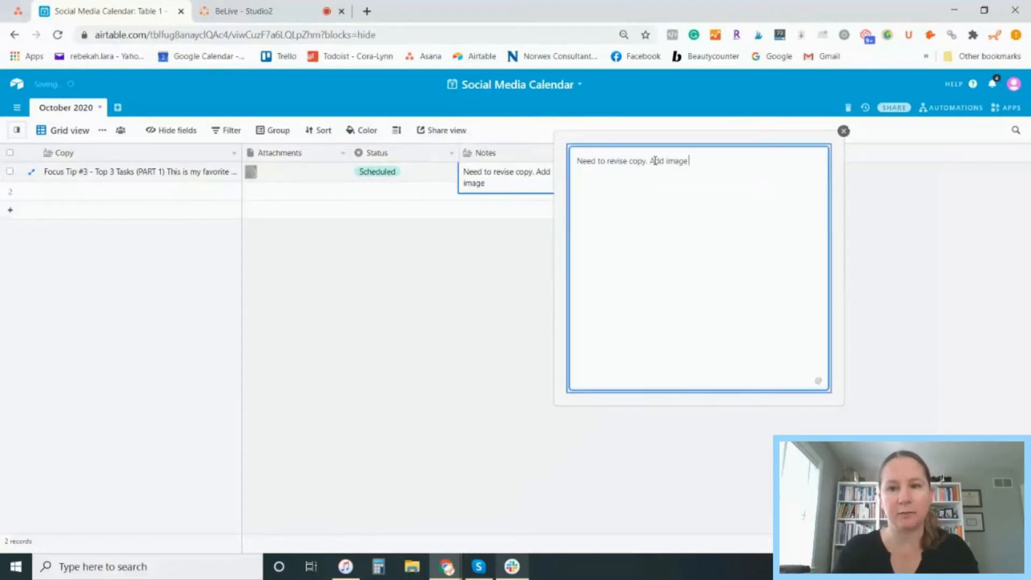
pyautogui.write(' or create image.')
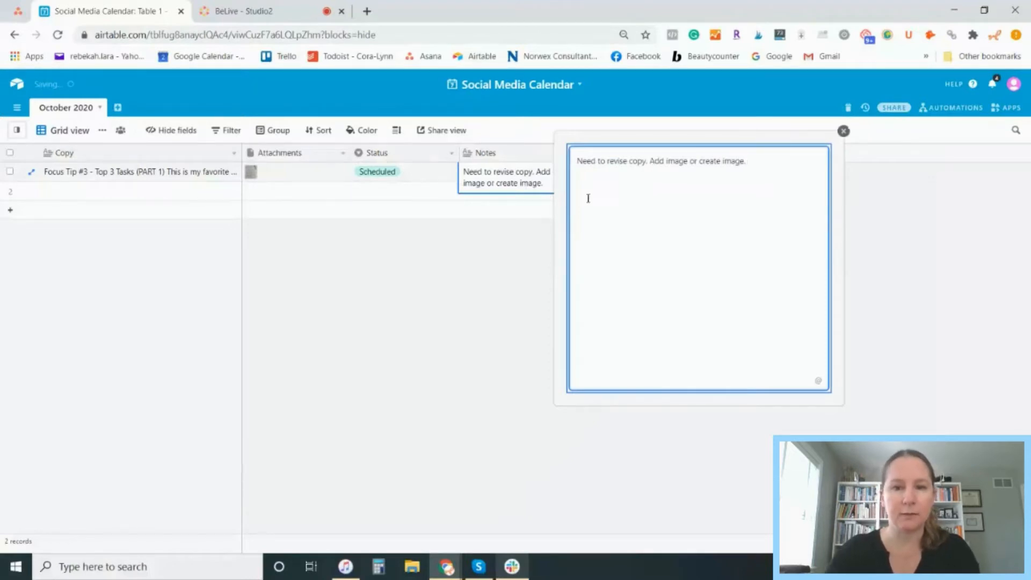
pyautogui.click(486, 285)
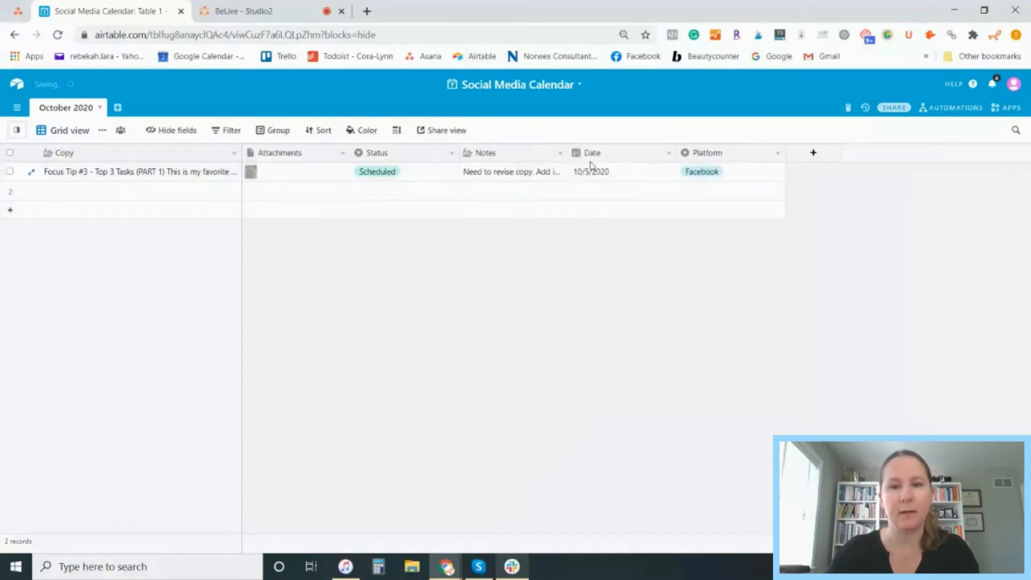
# - Set the Focus Tip #3 record's date to 10/6/2020
pyautogui.click(633, 171)
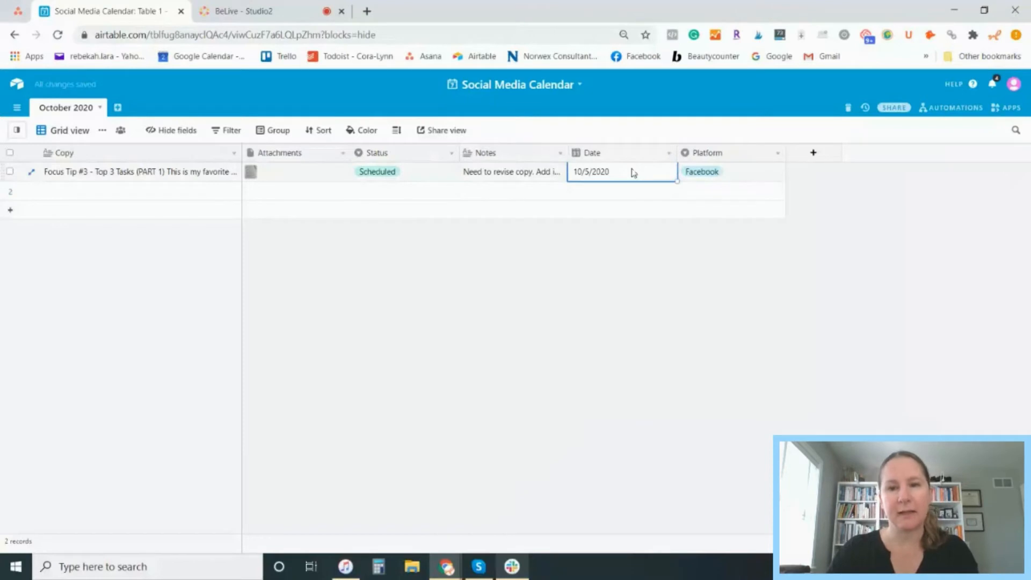
pyautogui.click(378, 175)
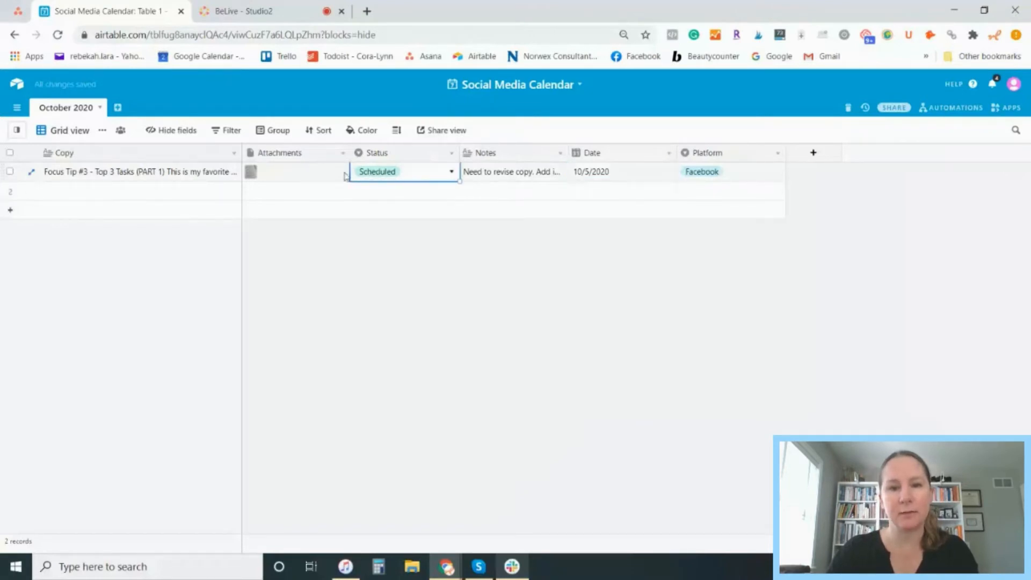
pyautogui.click(627, 175)
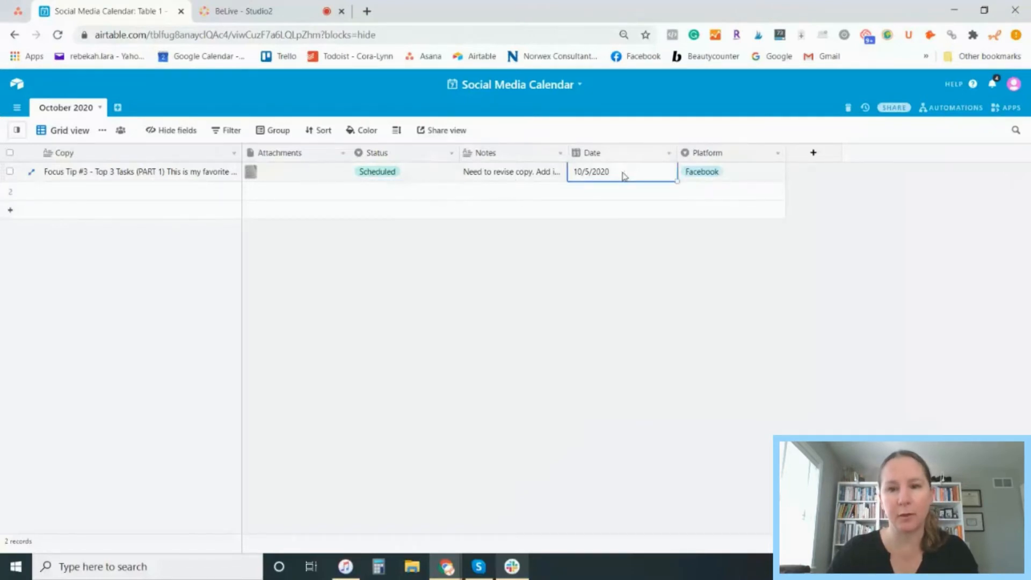
pyautogui.click(623, 176)
pyautogui.click(624, 245)
pyautogui.click(733, 280)
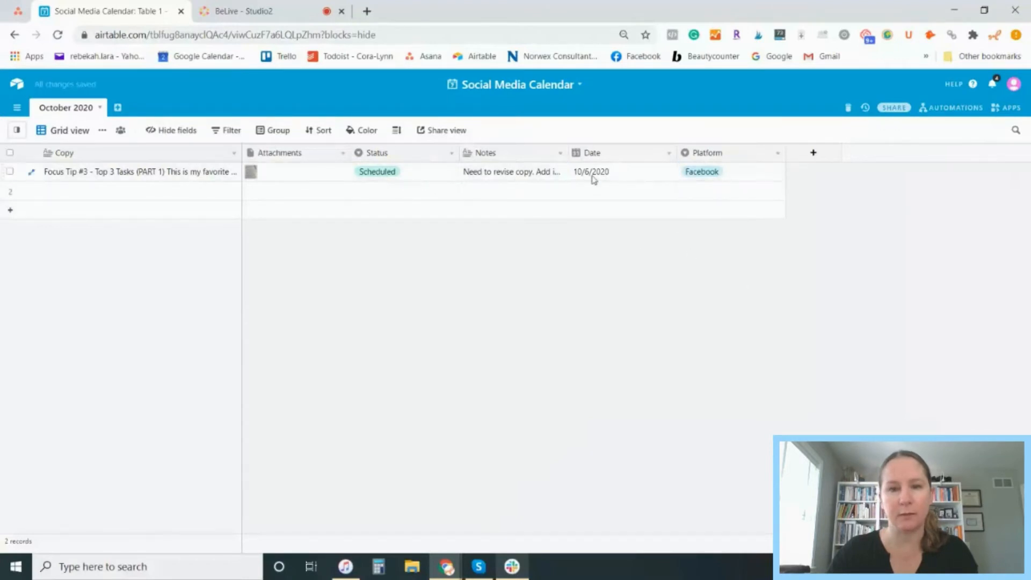
pyautogui.click(603, 192)
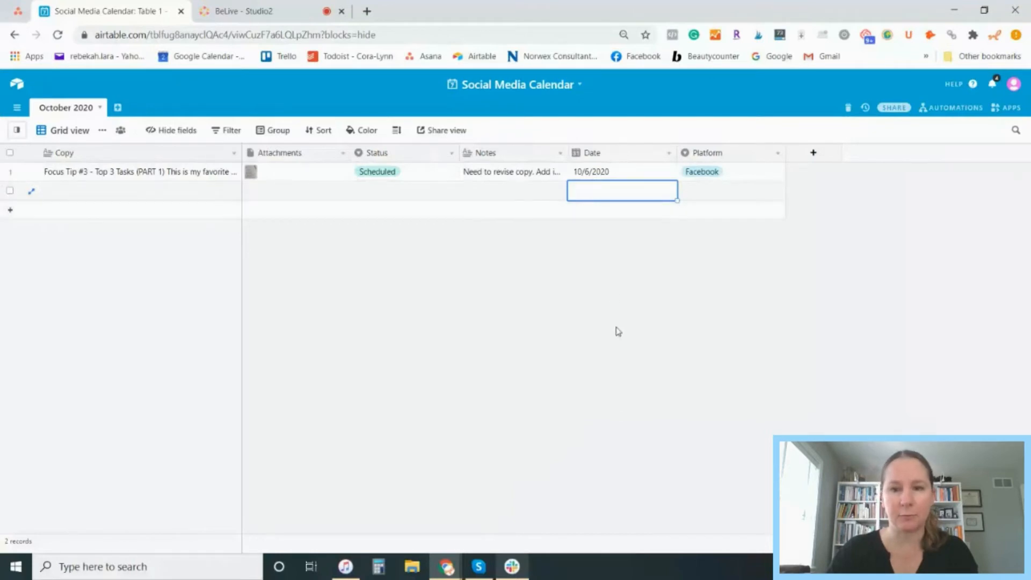
# - View the platform options for the Focus Tip #3 record without changing its platform
pyautogui.click(732, 172)
pyautogui.click(777, 173)
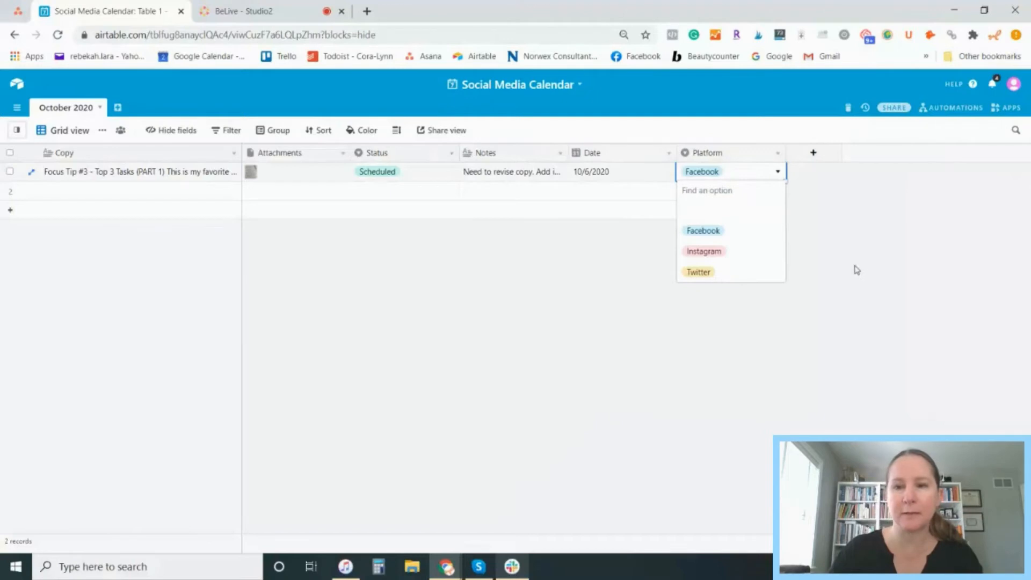
pyautogui.click(878, 228)
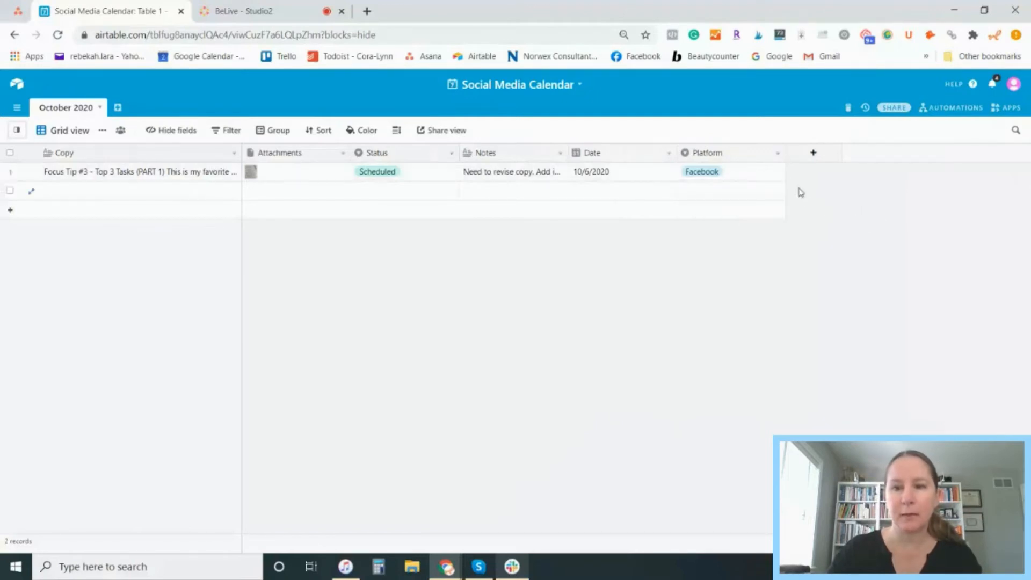
# - Customize the Platform field by removing the Twitter option and adding a Pinterest option
pyautogui.click(779, 156)
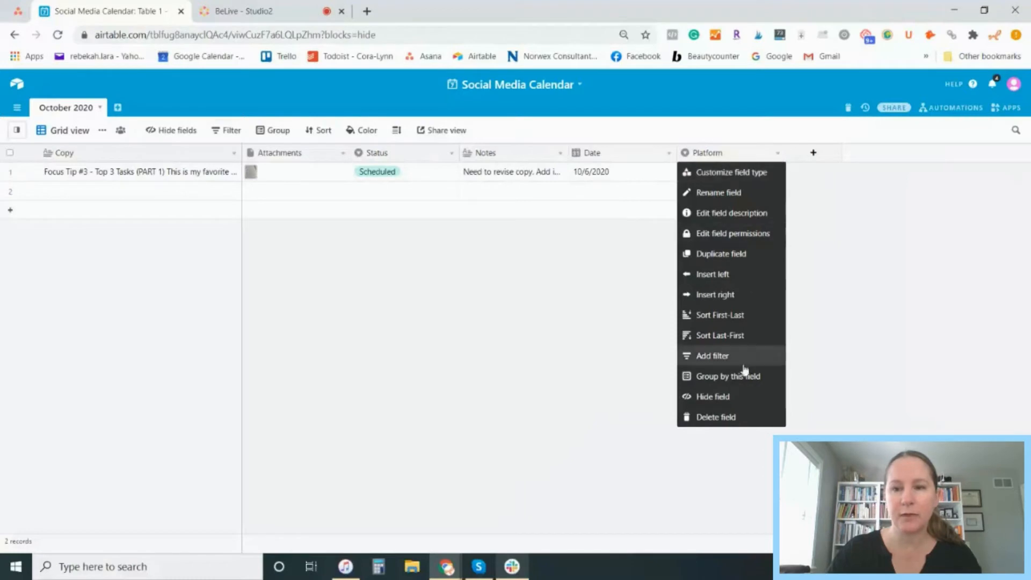
pyautogui.click(728, 174)
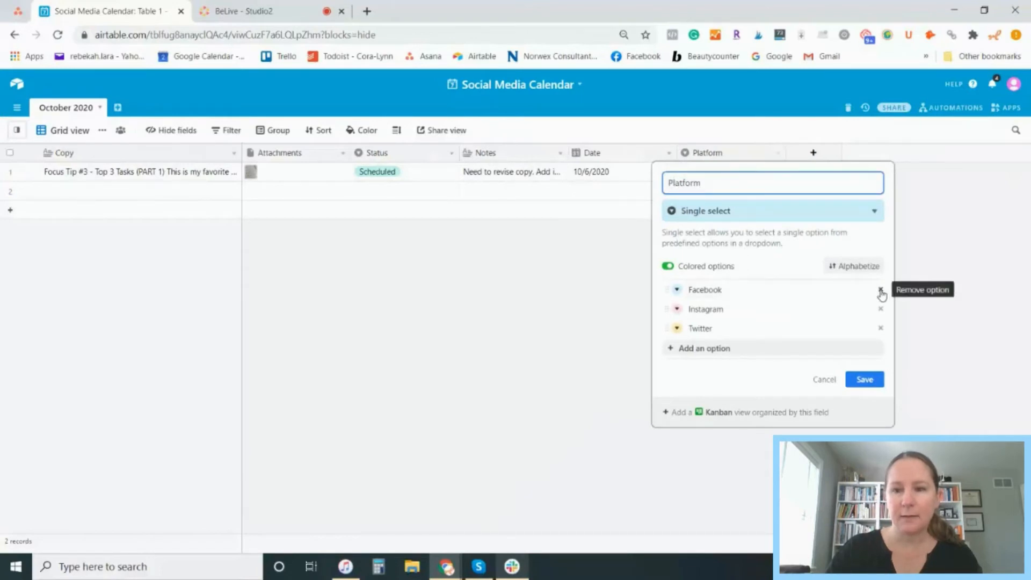
pyautogui.click(880, 329)
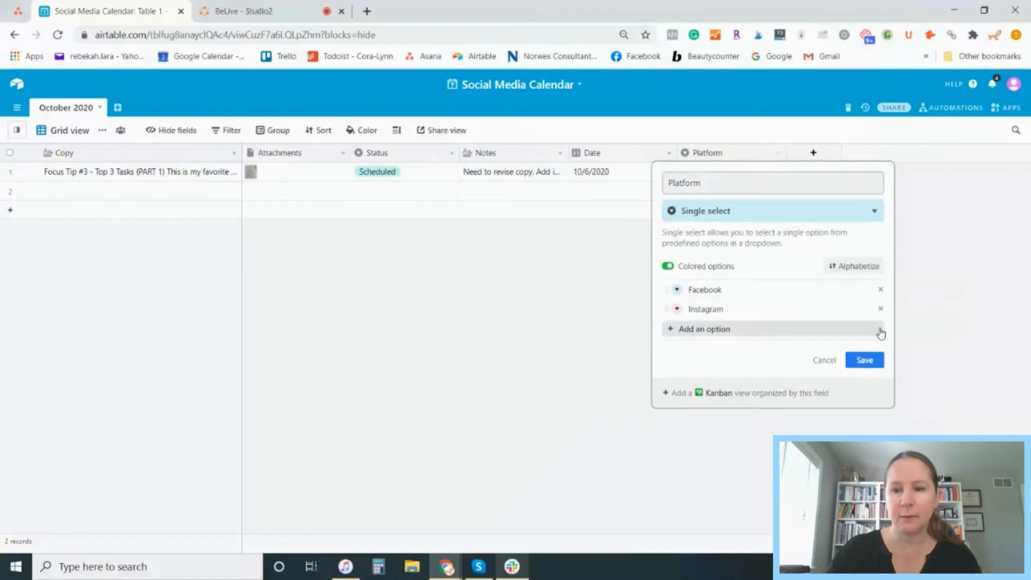
pyautogui.click(698, 329)
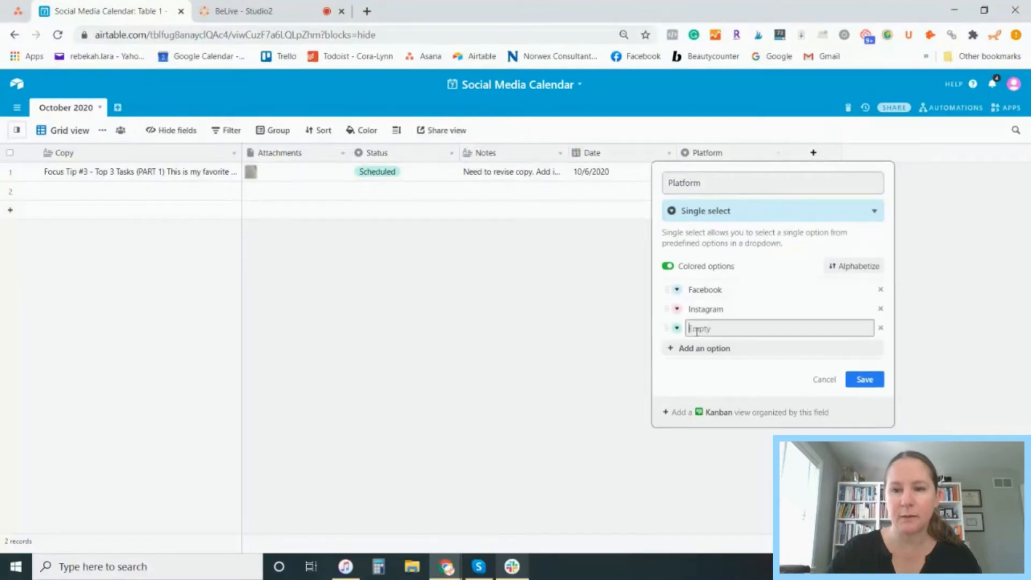
pyautogui.write('Pinterest')
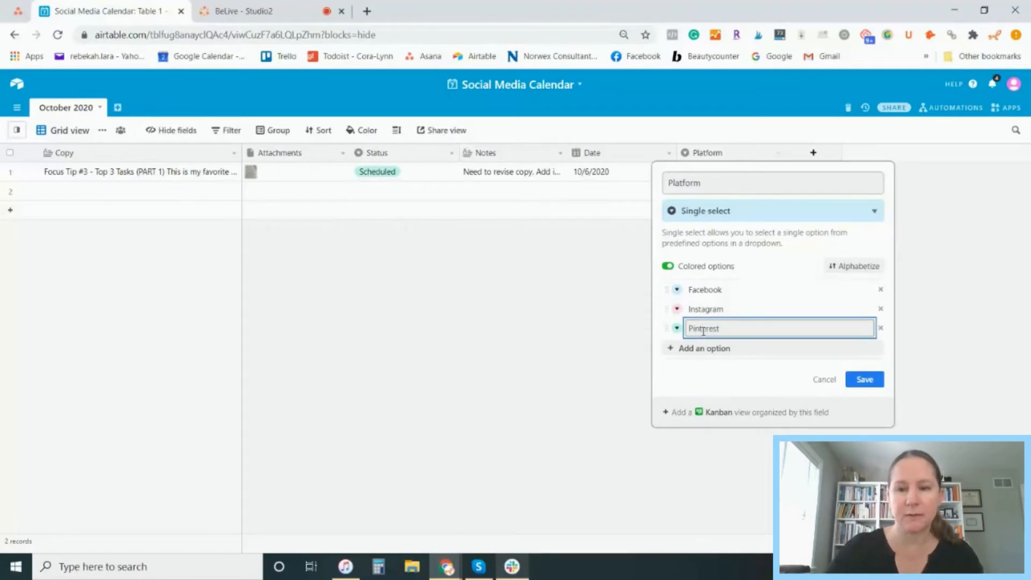
# - Color the Pinterest option yellow and save the Platform field, accepting the field conversion
pyautogui.click(677, 330)
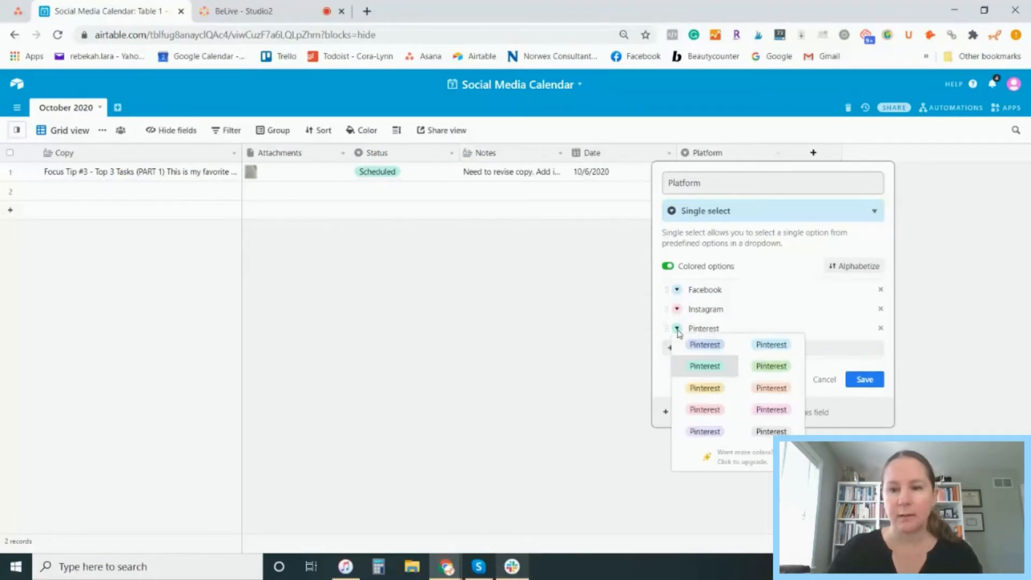
pyautogui.click(708, 388)
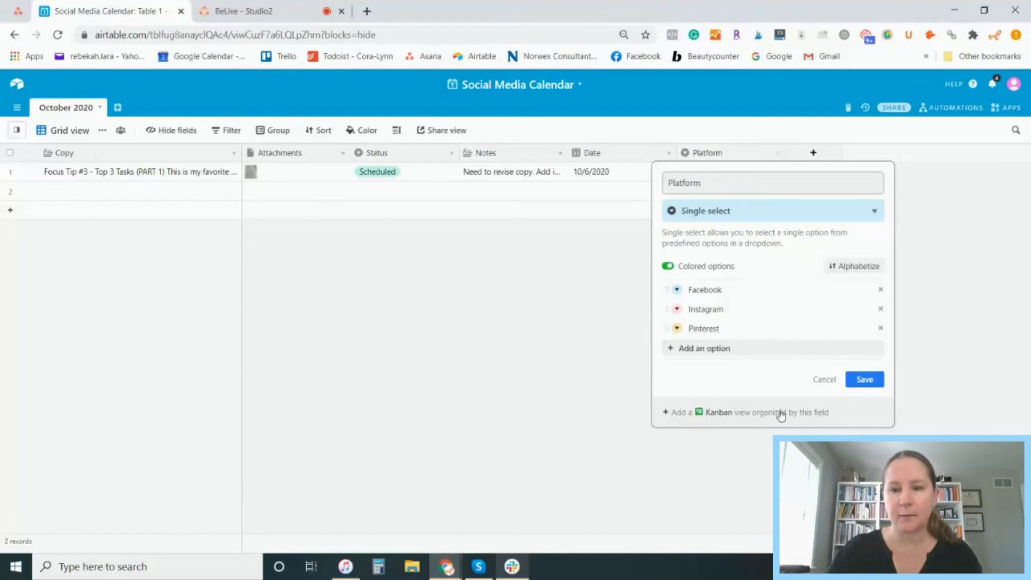
pyautogui.click(865, 379)
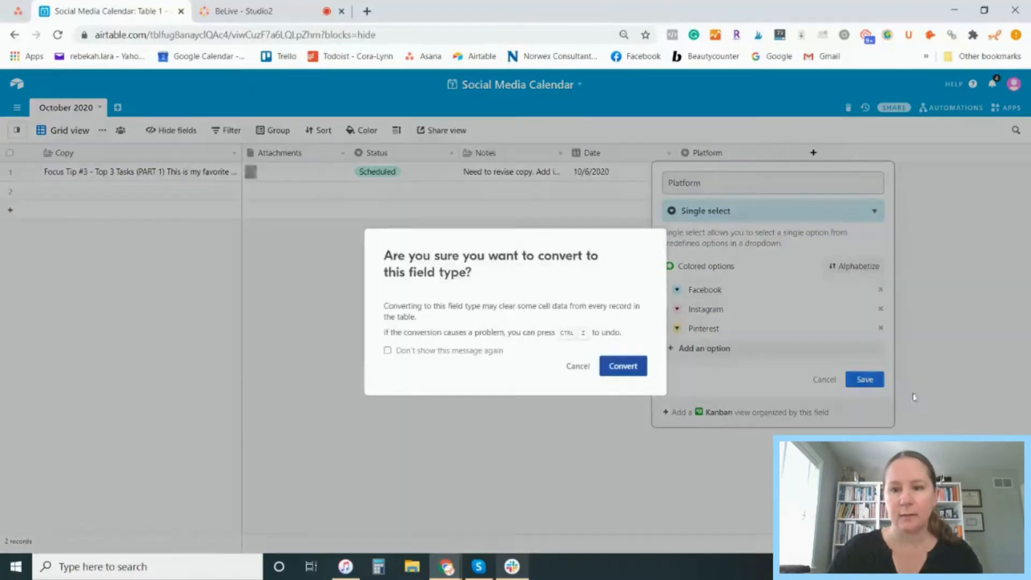
pyautogui.click(638, 366)
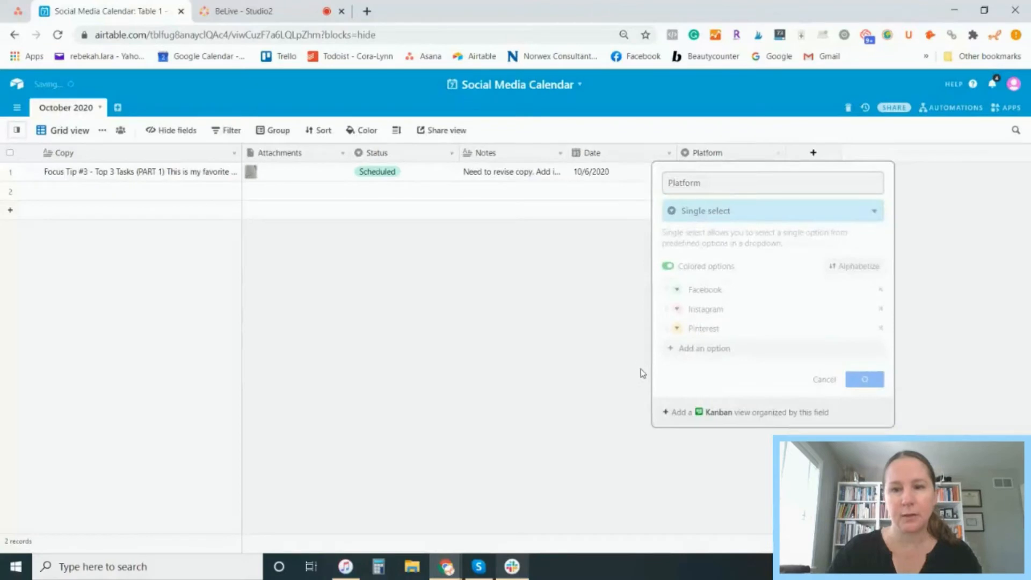
# - Try the Pinterest option as the empty second record's platform and clear the cell again
pyautogui.click(743, 191)
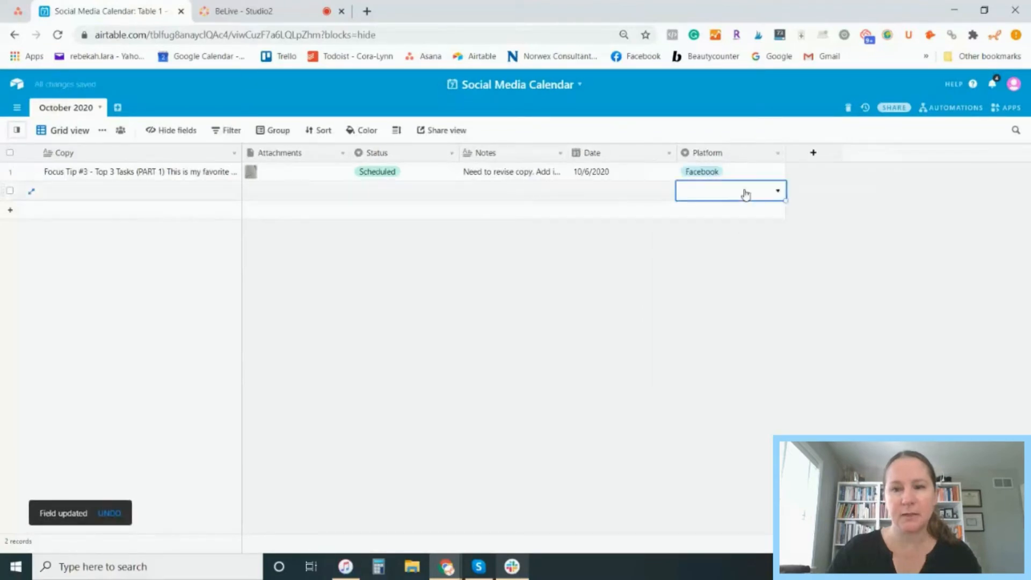
pyautogui.click(777, 191)
pyautogui.click(715, 293)
pyautogui.click(845, 310)
pyautogui.click(735, 199)
pyautogui.press('Delete')
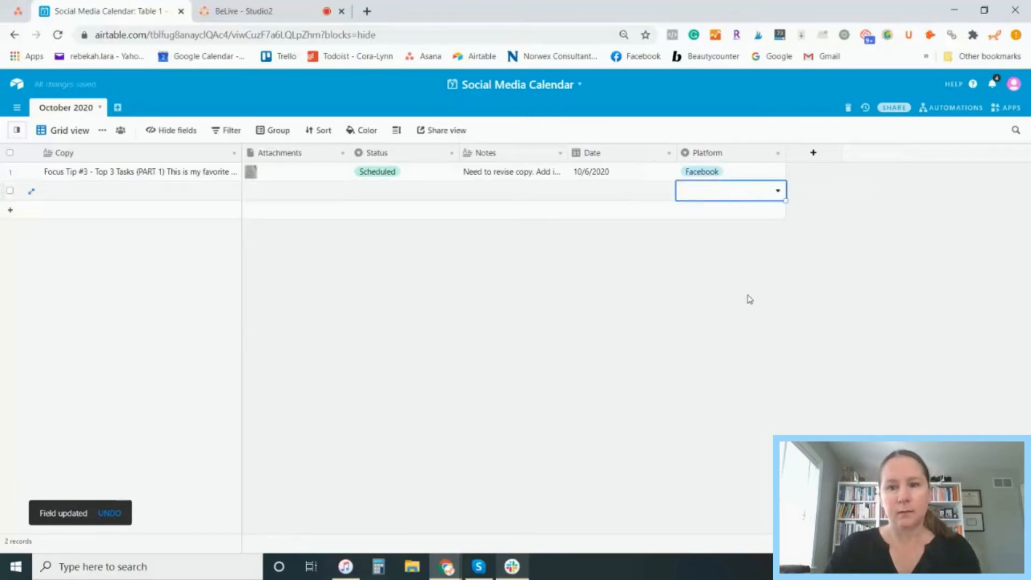
pyautogui.click(748, 297)
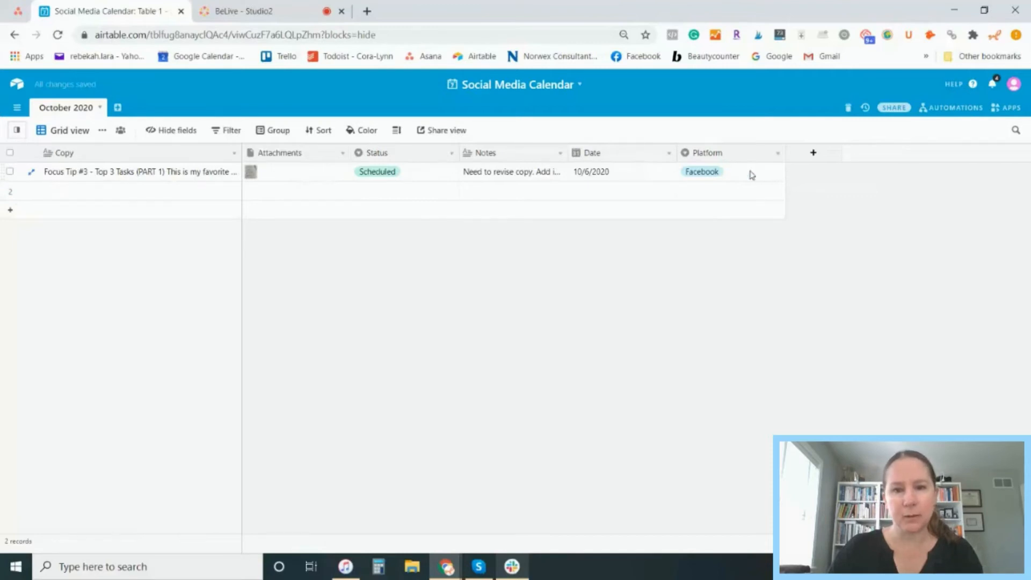
pyautogui.rightClick(7, 172)
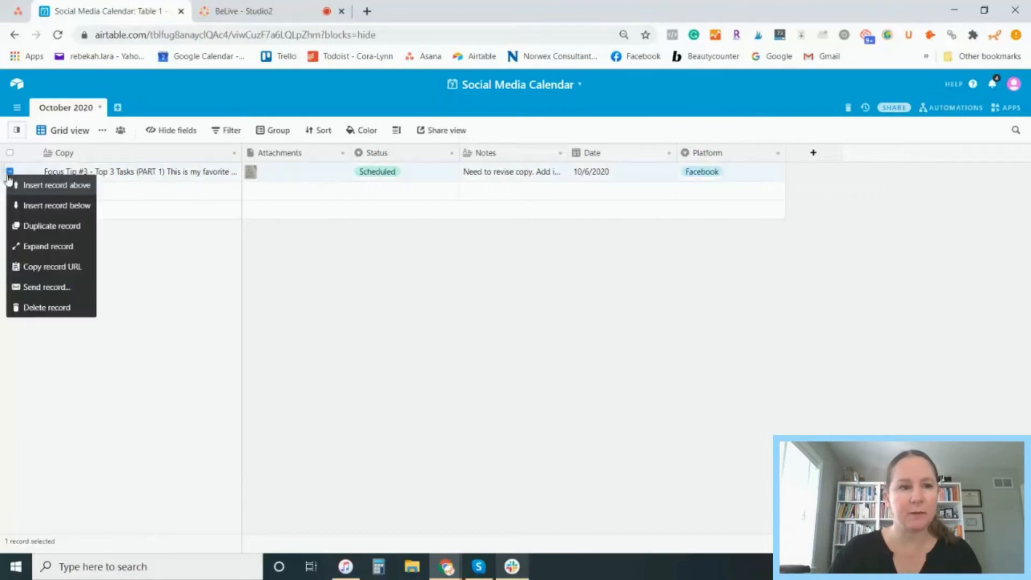
pyautogui.click(25, 206)
pyautogui.rightClick(226, 237)
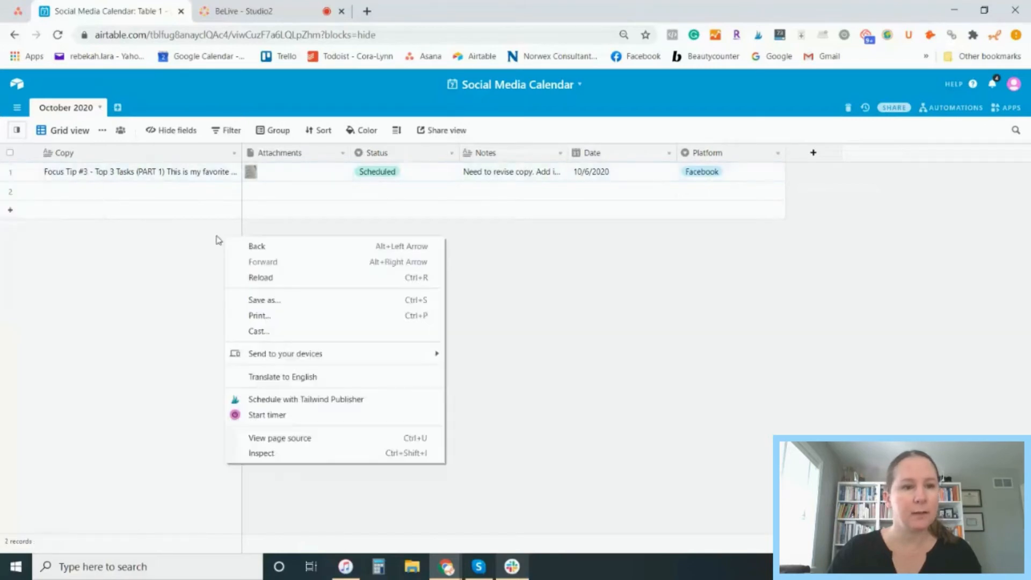
# - Expand the Focus Tip #3 record, review all of its fields, and close the expanded view
pyautogui.rightClick(3, 171)
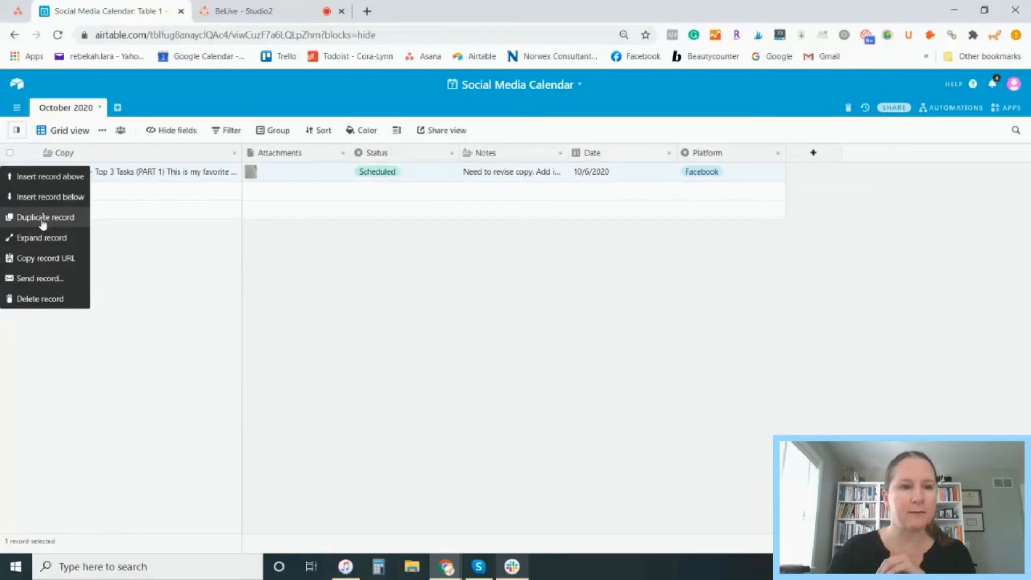
pyautogui.click(36, 243)
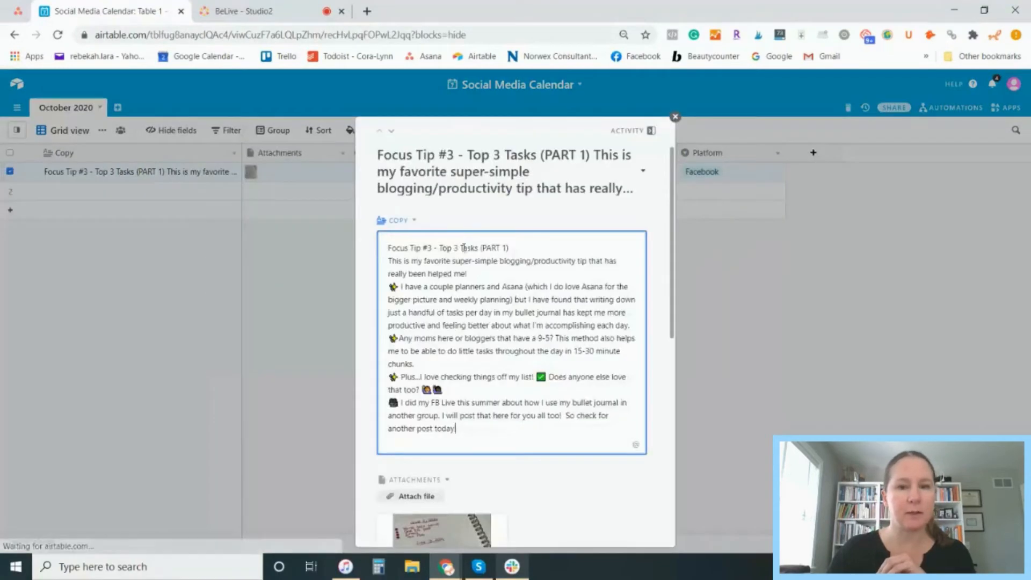
pyautogui.scroll(-5, 559, 326)
pyautogui.scroll(-2, 558, 326)
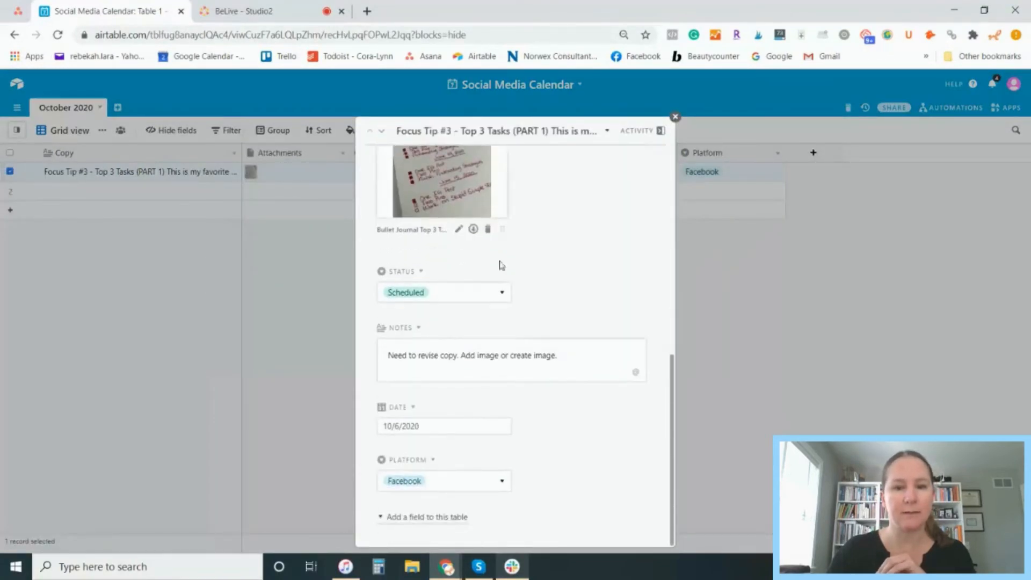
pyautogui.scroll(6, 510, 323)
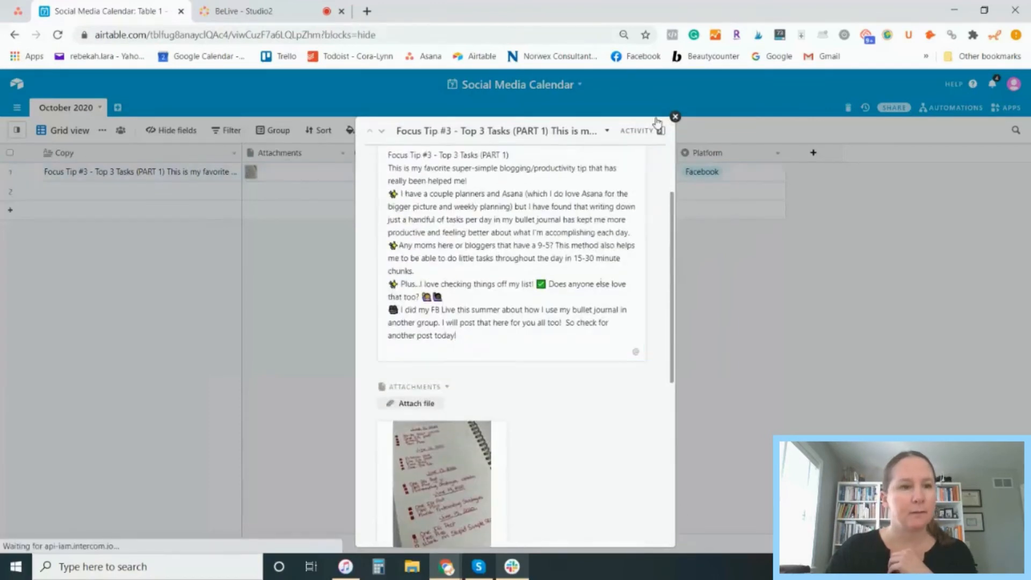
pyautogui.click(675, 117)
# - Duplicate the Focus Tip #3 record in the October 2020 table
pyautogui.rightClick(11, 174)
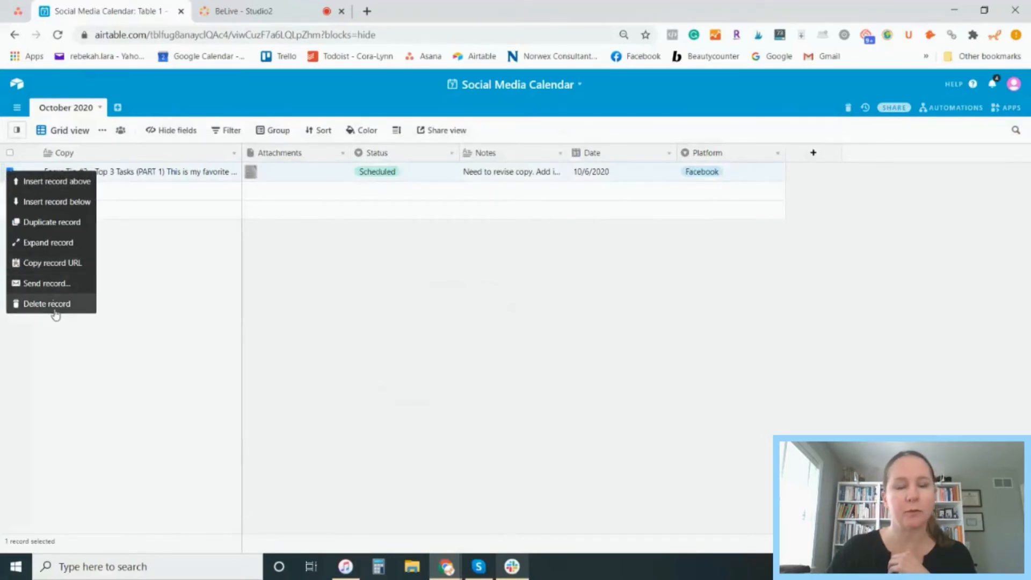
pyautogui.click(48, 223)
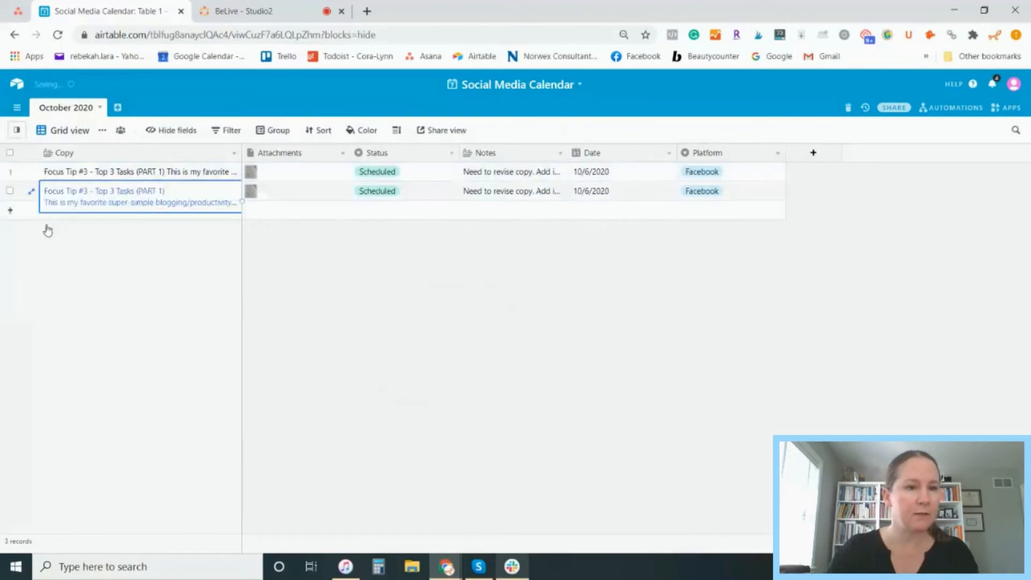
pyautogui.click(375, 283)
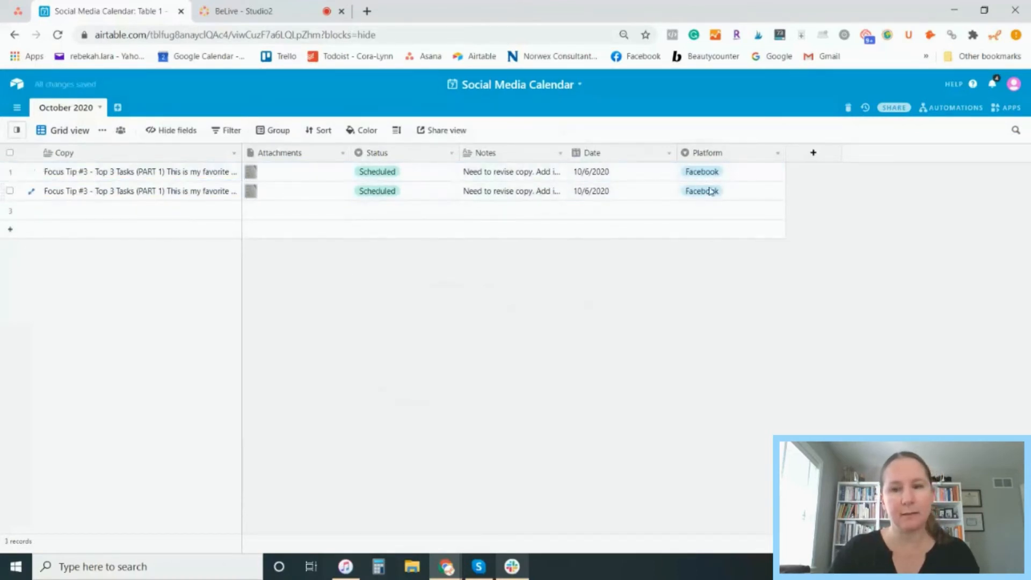
# - Set the second Focus Tip #3 record's platform to Instagram and duplicate the Facebook record above it
pyautogui.click(743, 197)
pyautogui.click(773, 193)
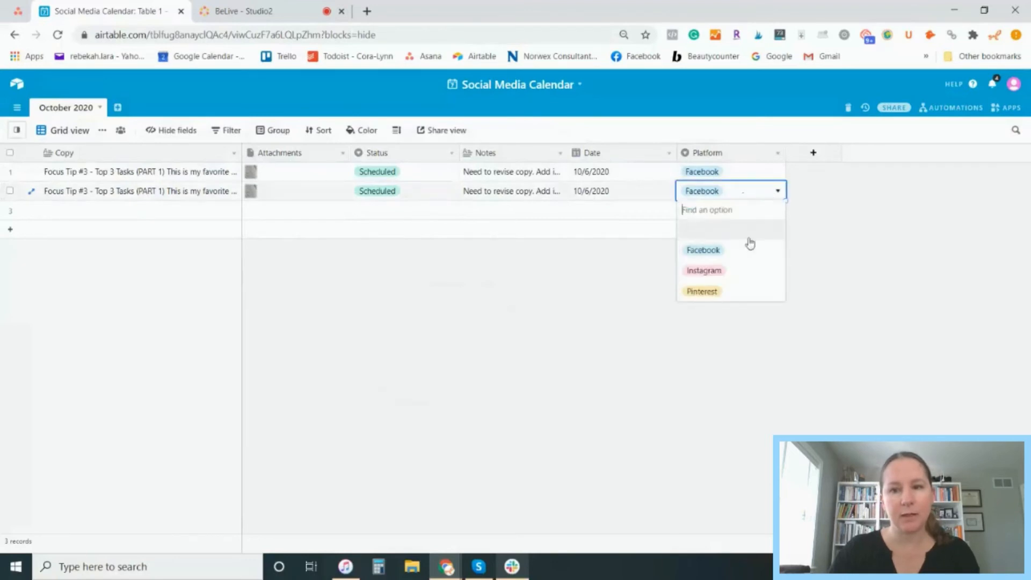
pyautogui.click(731, 271)
pyautogui.click(868, 350)
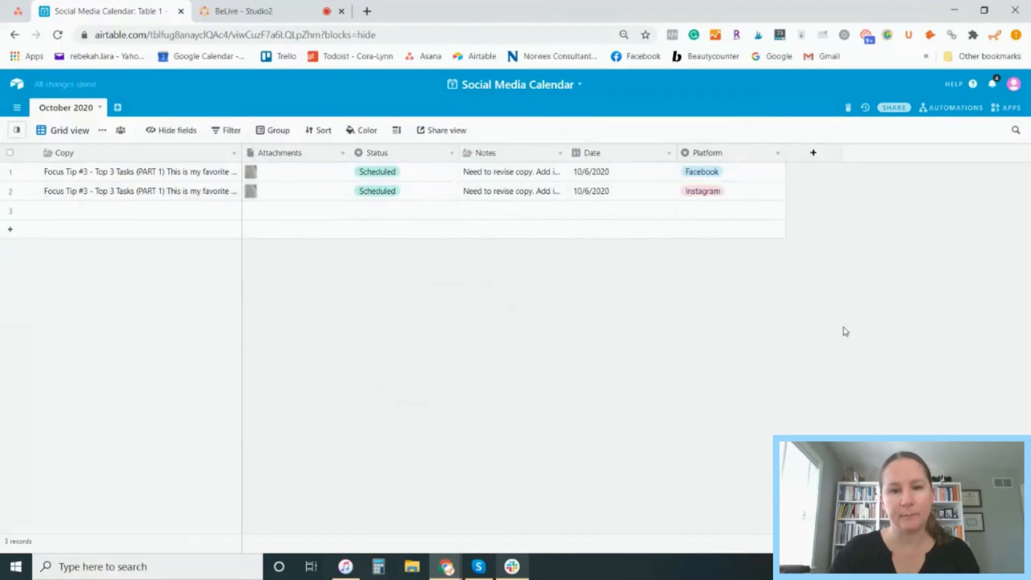
pyautogui.rightClick(4, 176)
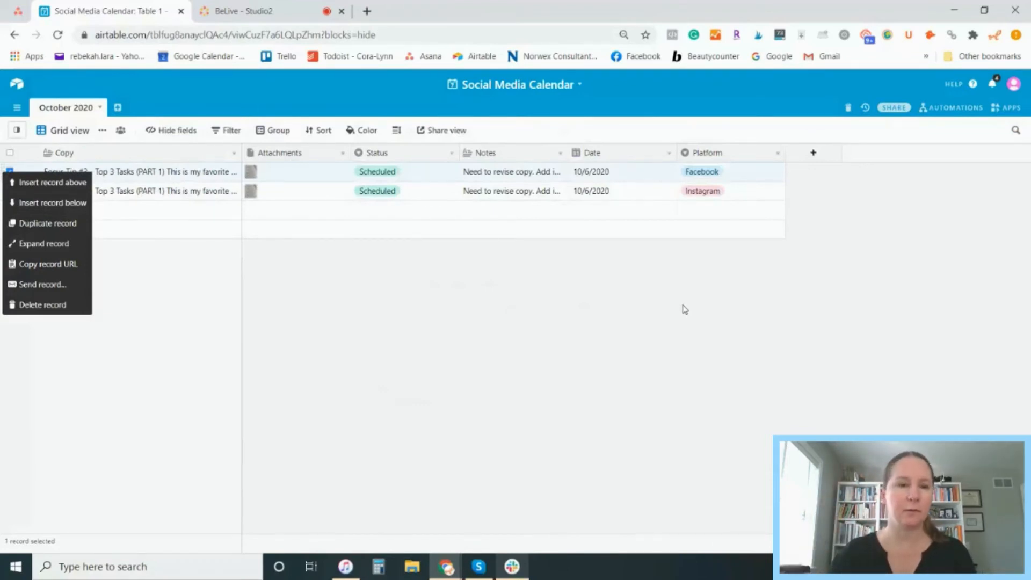
pyautogui.click(34, 231)
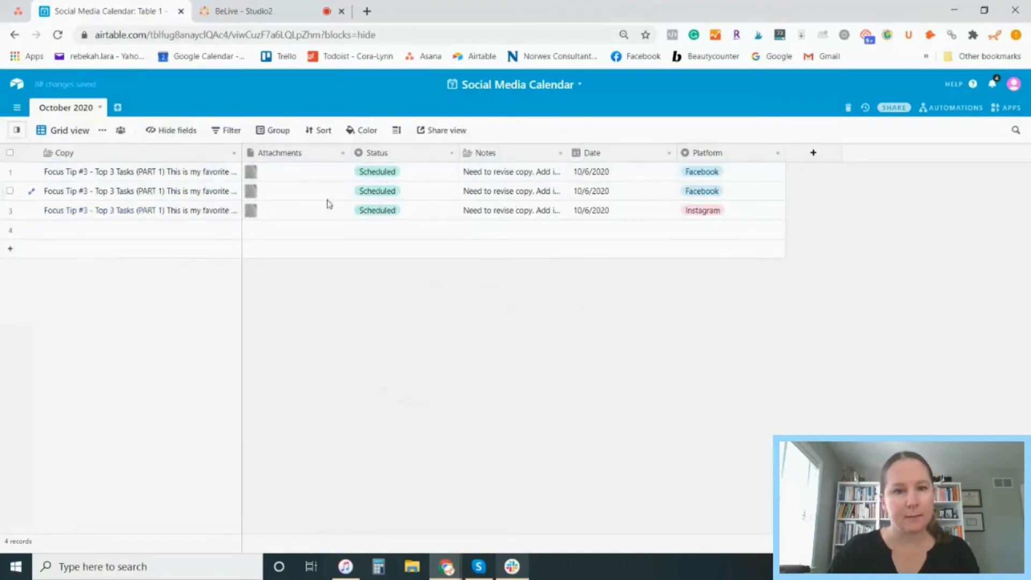
# - Clear the dates of all three Focus Tip #3 records
pyautogui.click(612, 196)
pyautogui.press('Delete')
pyautogui.click(627, 210)
pyautogui.press('Delete')
pyautogui.click(622, 171)
pyautogui.press('Delete')
# - Set the status of all three Focus Tip #3 records to Ready
pyautogui.click(412, 195)
pyautogui.click(451, 175)
pyautogui.click(451, 175)
pyautogui.click(397, 229)
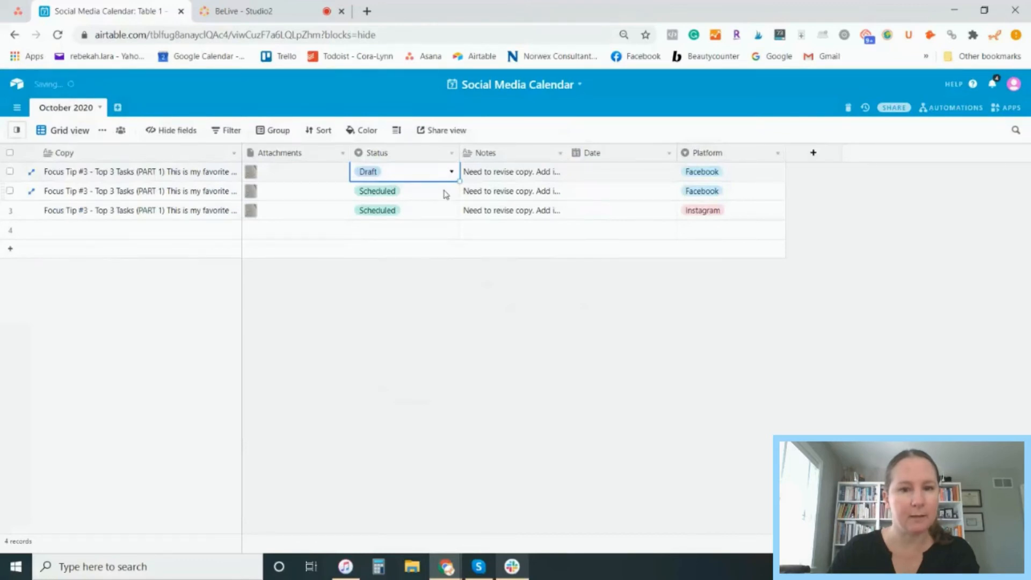
pyautogui.click(398, 290)
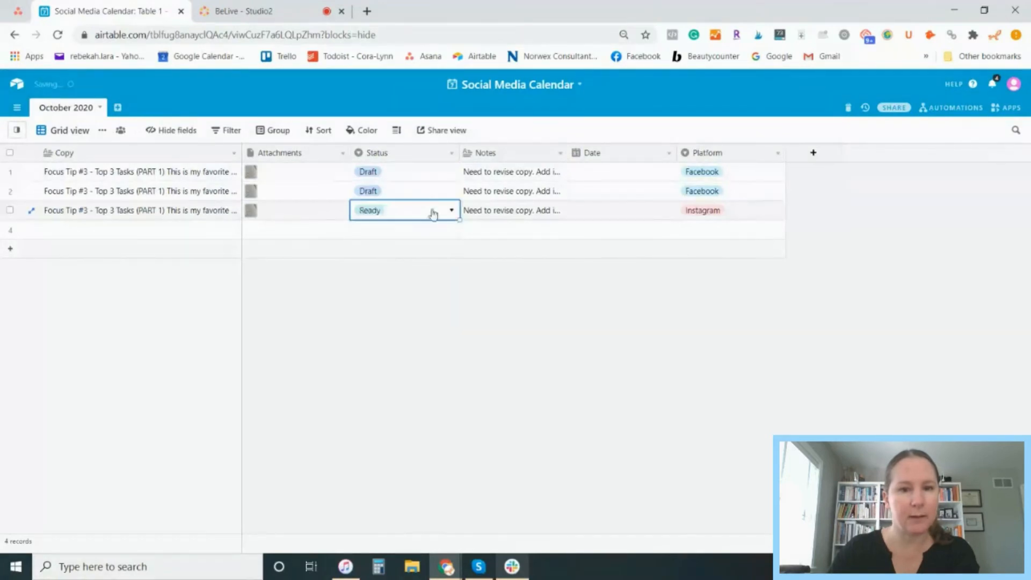
pyautogui.click(452, 193)
pyautogui.click(452, 193)
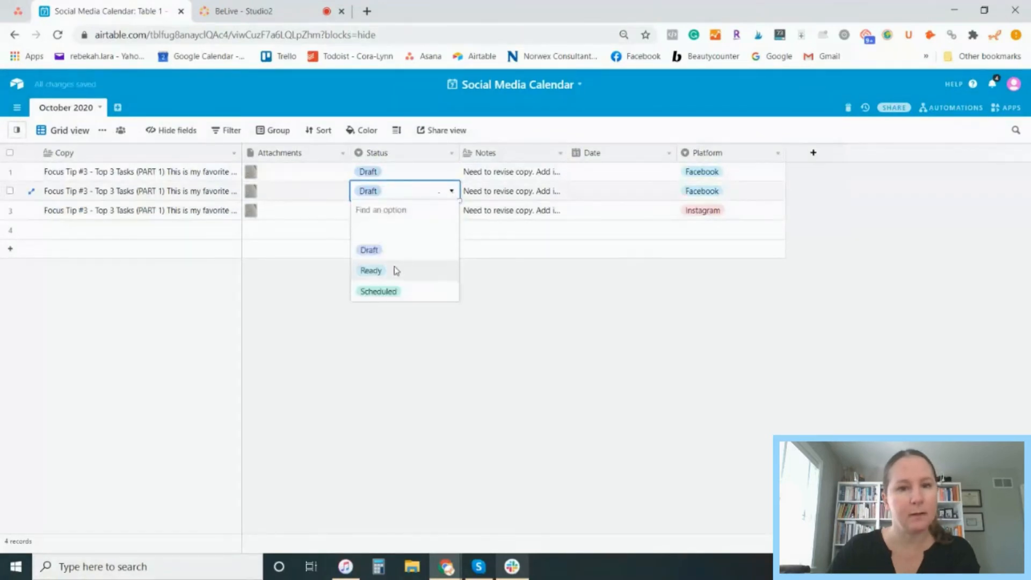
pyautogui.click(397, 270)
pyautogui.click(451, 172)
pyautogui.click(451, 172)
pyautogui.click(402, 249)
pyautogui.click(558, 323)
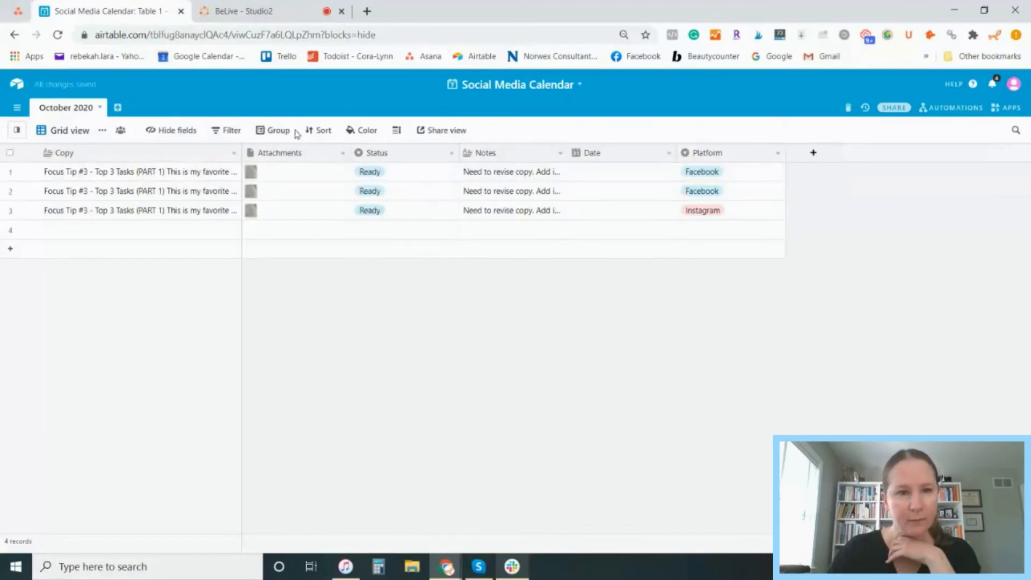
# - Group the October 2020 records by the Platform field
pyautogui.click(277, 134)
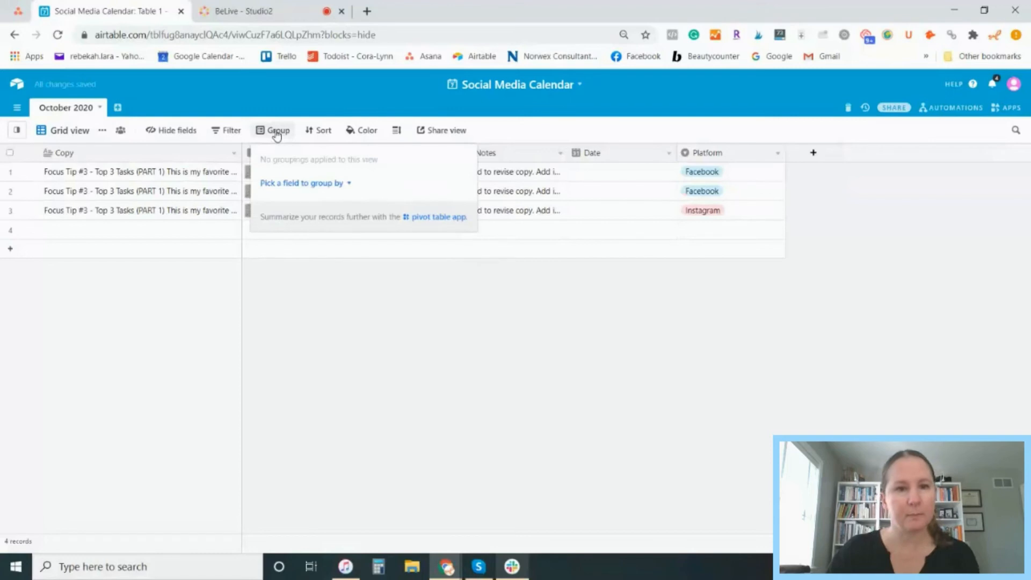
pyautogui.click(310, 184)
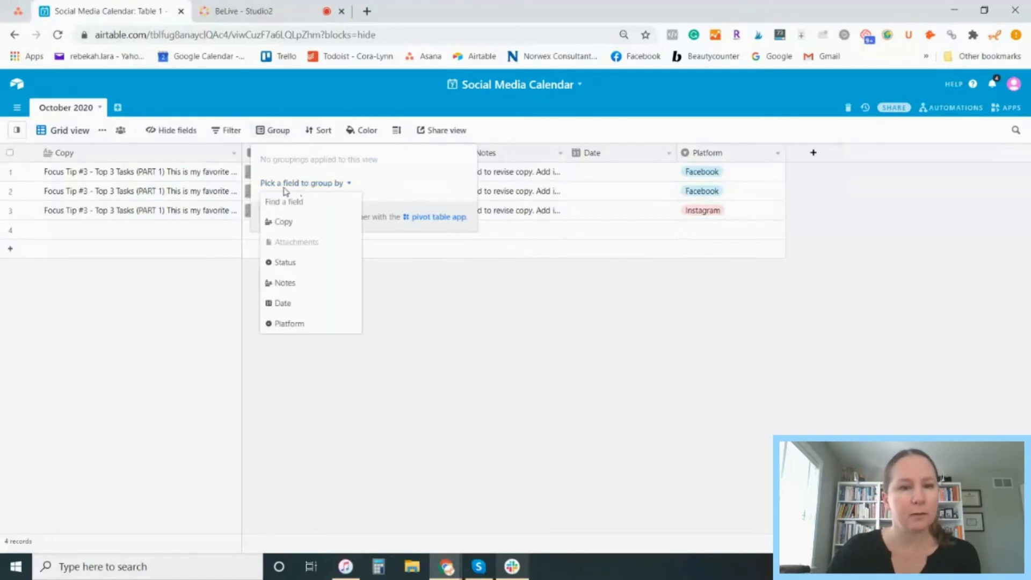
pyautogui.click(285, 324)
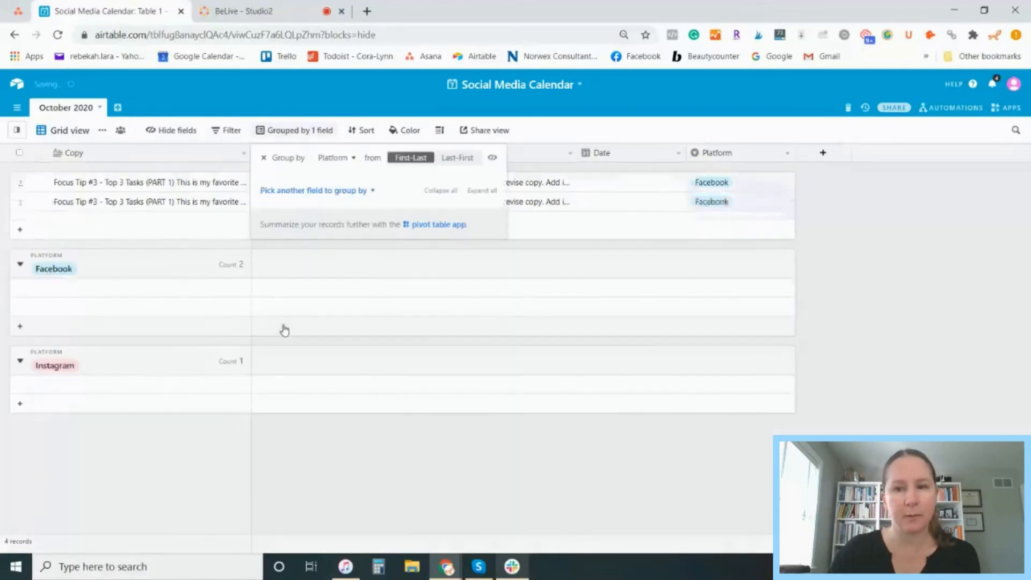
pyautogui.click(889, 305)
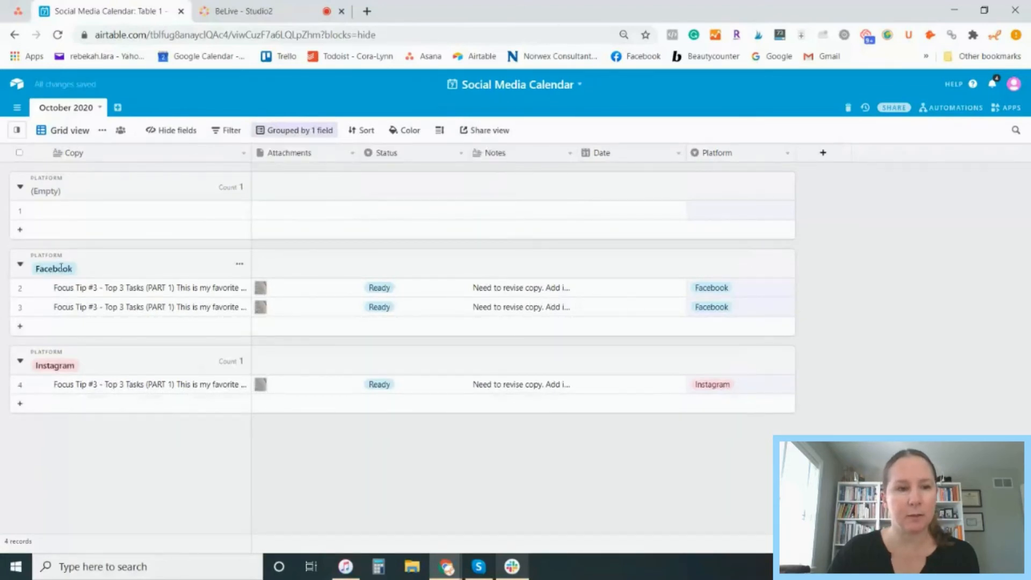
# - Fill the empty record's copy with the placeholder text "adfa;sdkfjasd" and set its platform to Pinterest
pyautogui.click(43, 210)
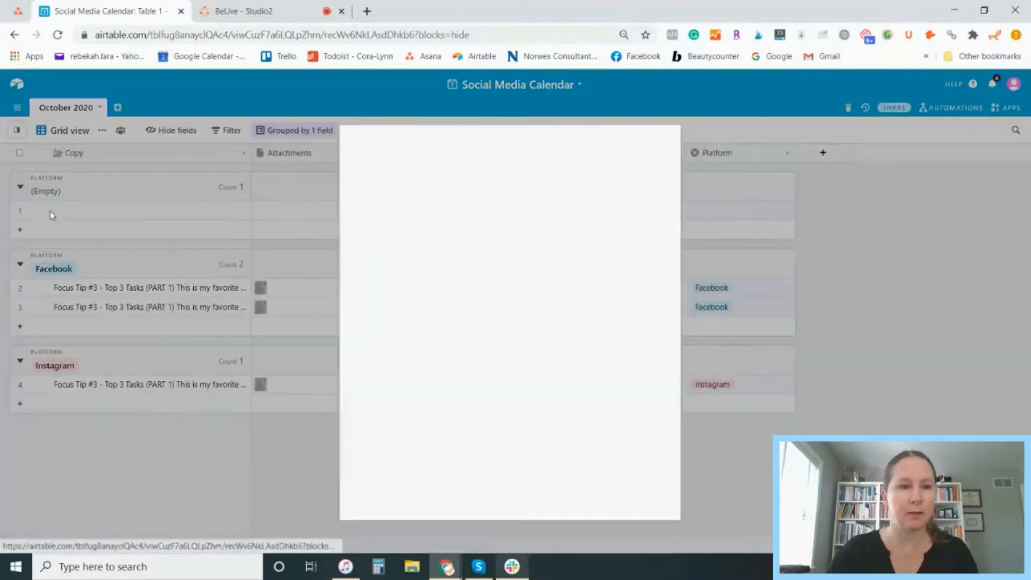
pyautogui.write('adfa;sdkfjasd')
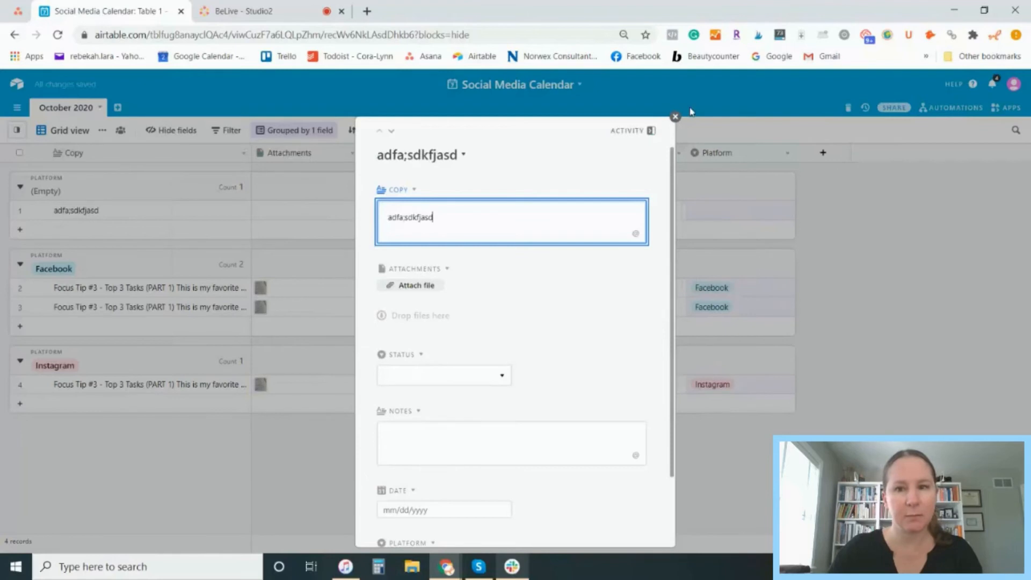
pyautogui.click(675, 117)
pyautogui.click(702, 214)
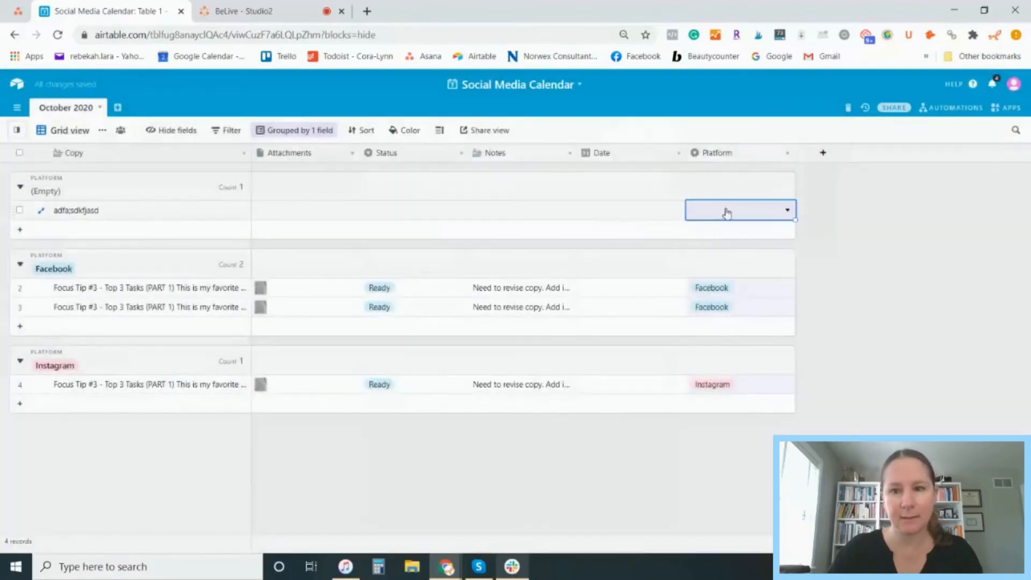
pyautogui.click(785, 211)
pyautogui.click(713, 310)
pyautogui.click(913, 323)
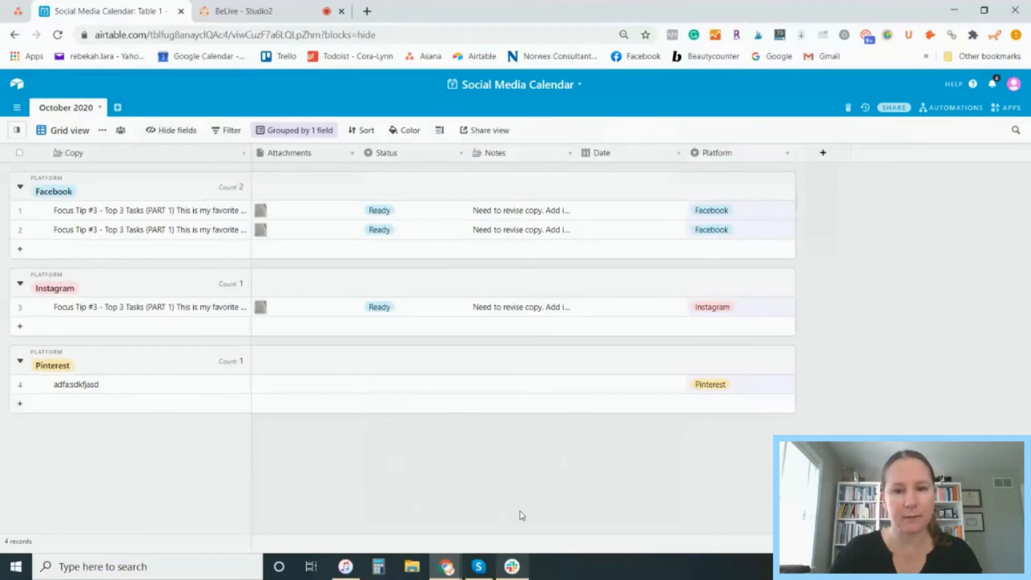
# - Date the first Facebook record 10/5/2020 and the second Facebook record 10/7/2020
pyautogui.click(611, 215)
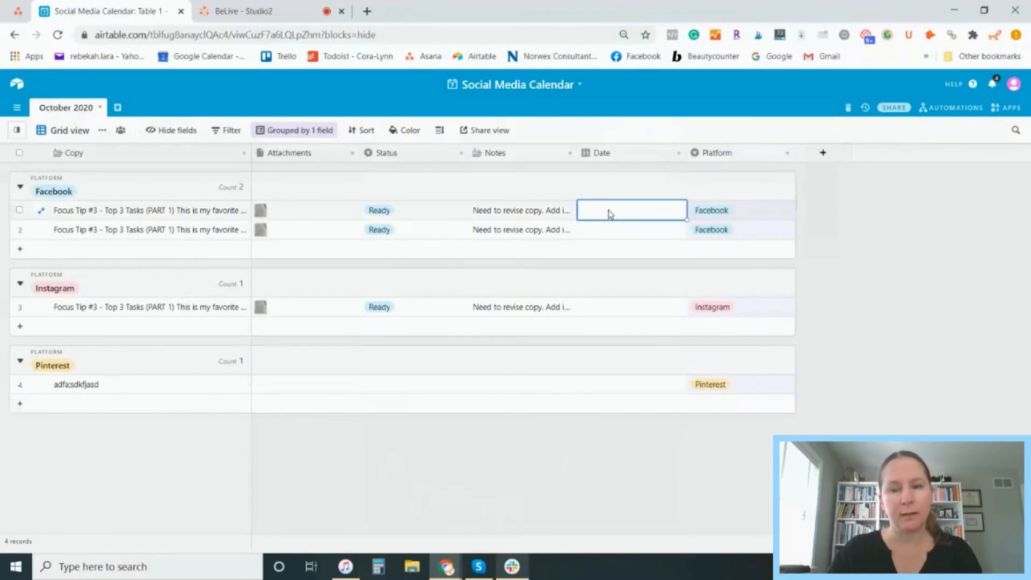
pyautogui.click(610, 213)
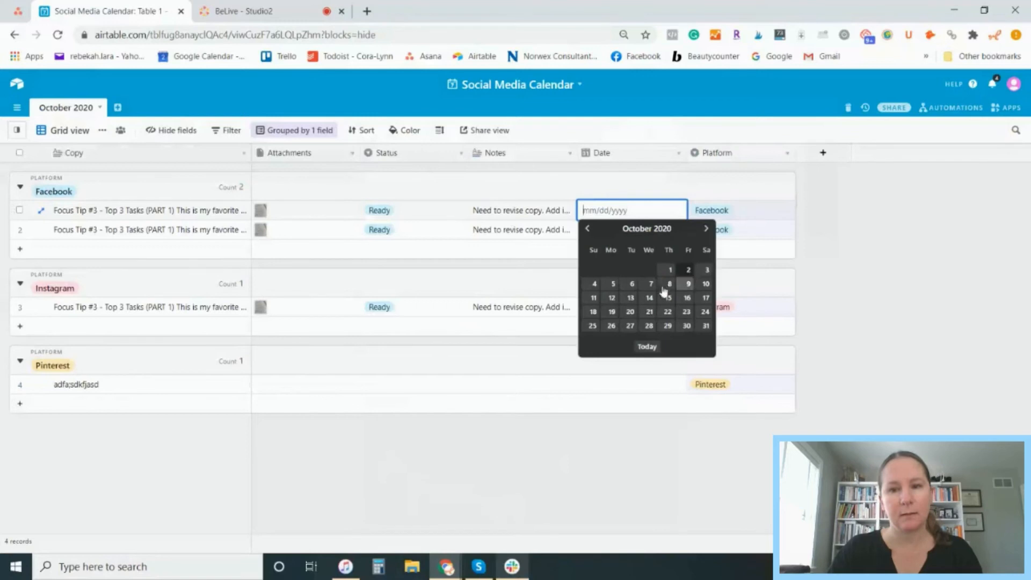
pyautogui.click(613, 284)
pyautogui.click(619, 235)
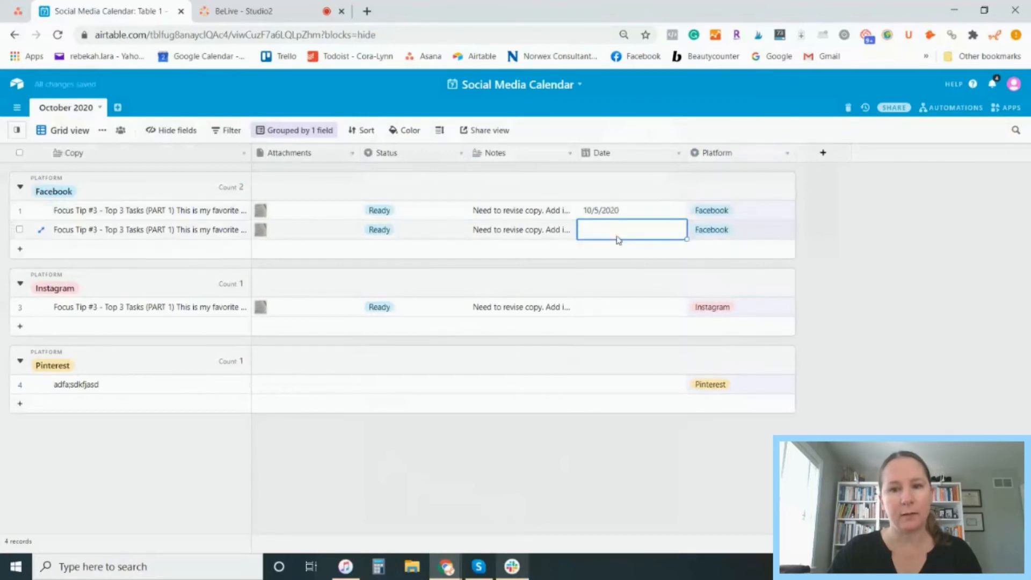
pyautogui.click(605, 234)
pyautogui.click(650, 304)
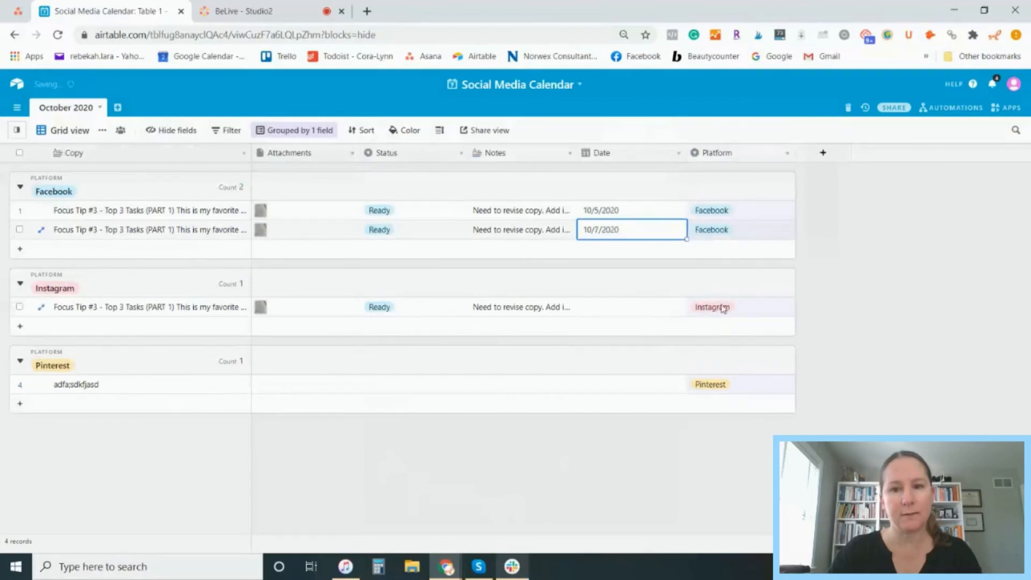
# - Set the Instagram record's date to 10/6/2020
pyautogui.click(606, 312)
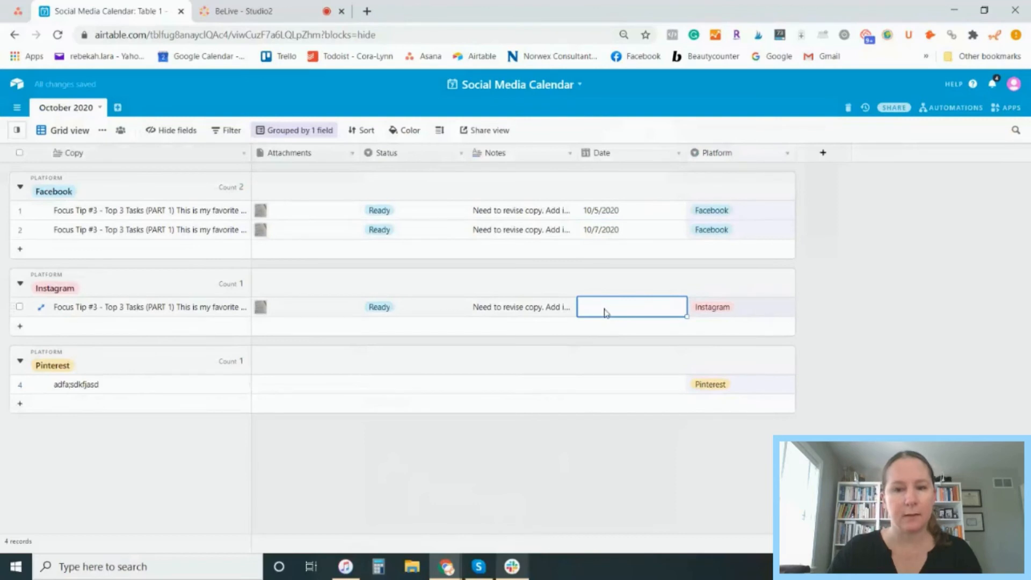
pyautogui.click(605, 312)
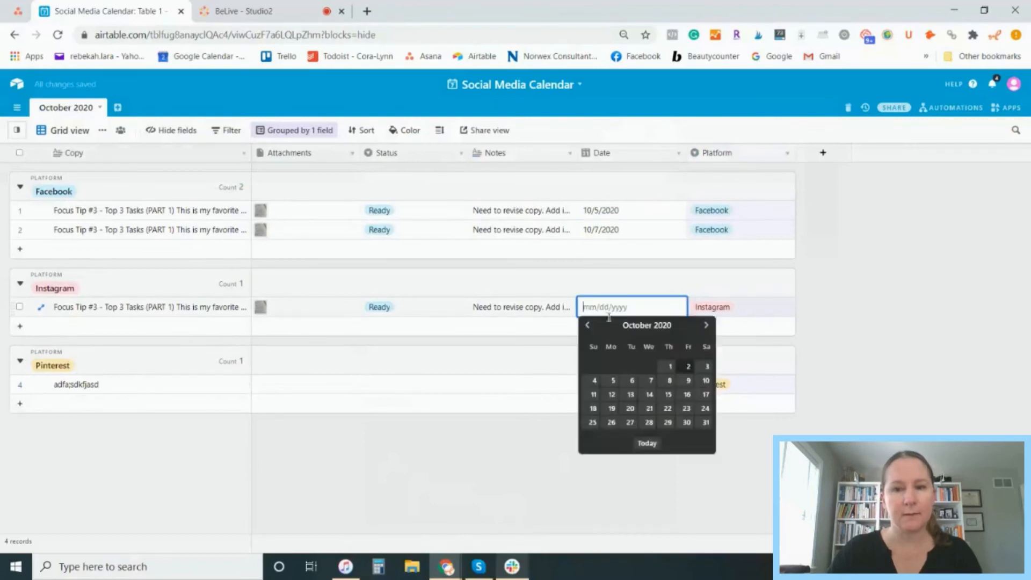
pyautogui.click(630, 382)
pyautogui.click(634, 484)
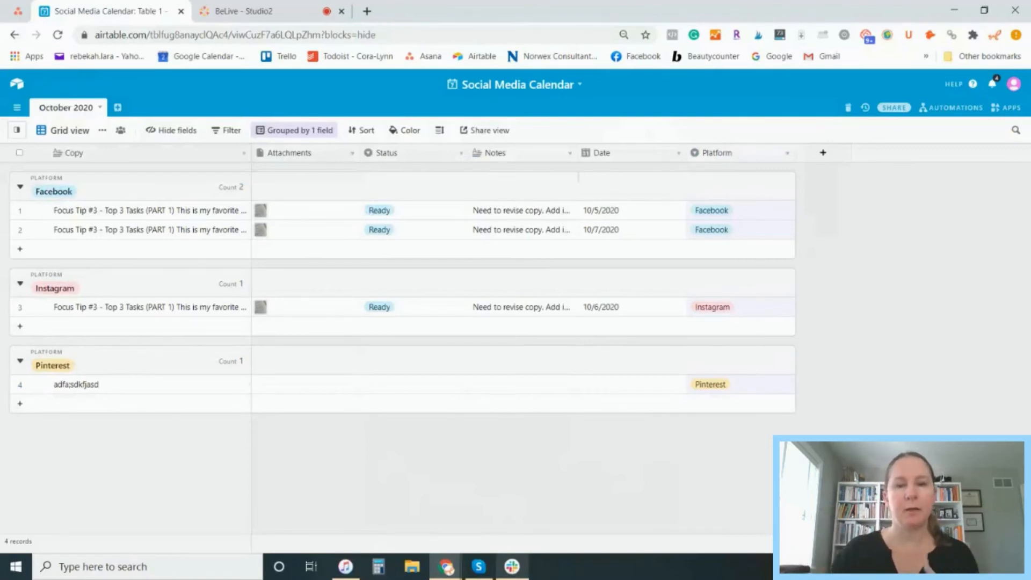
# - Remove the Platform grouping from the grid view
pyautogui.click(282, 132)
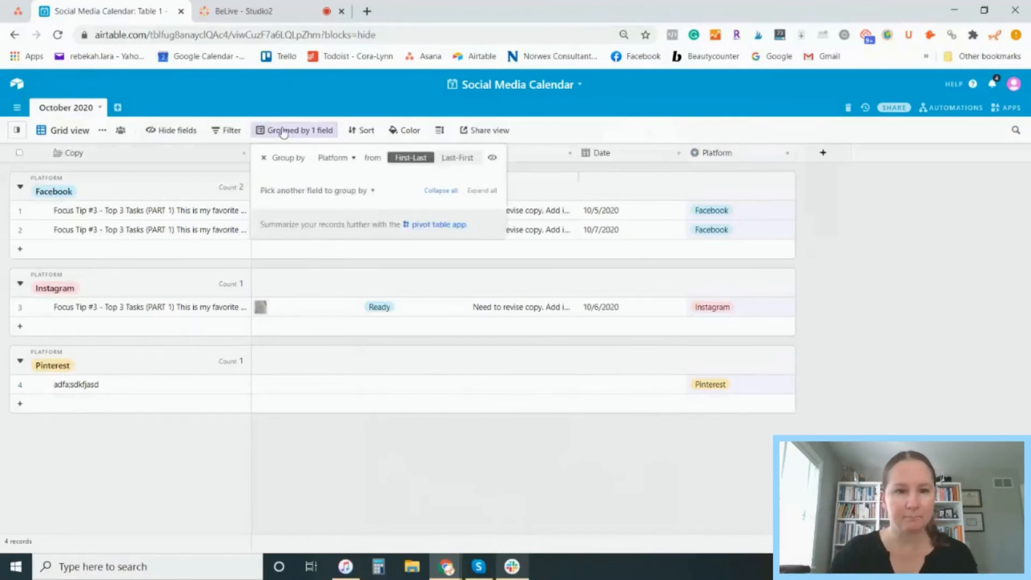
pyautogui.click(264, 159)
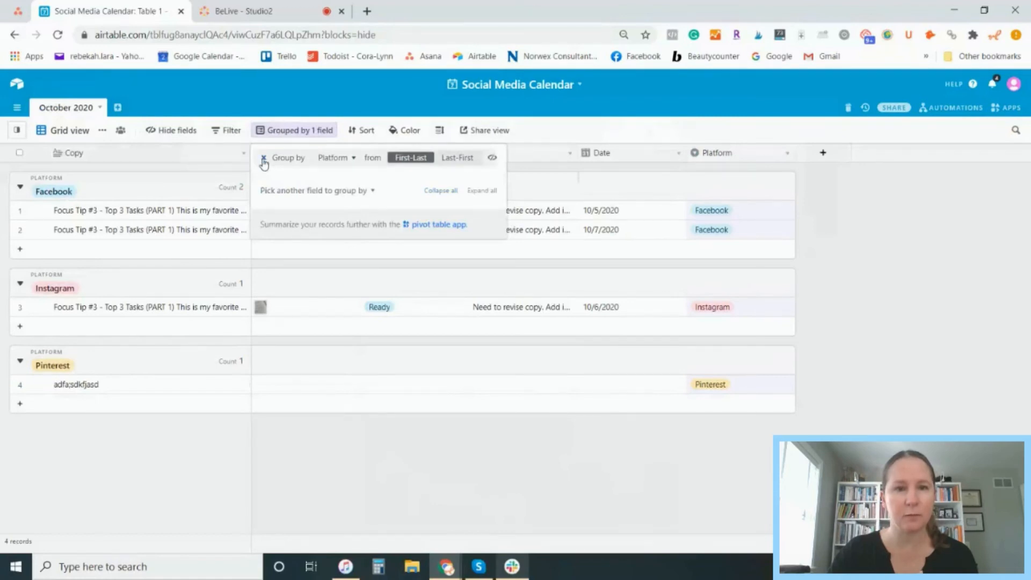
pyautogui.click(495, 334)
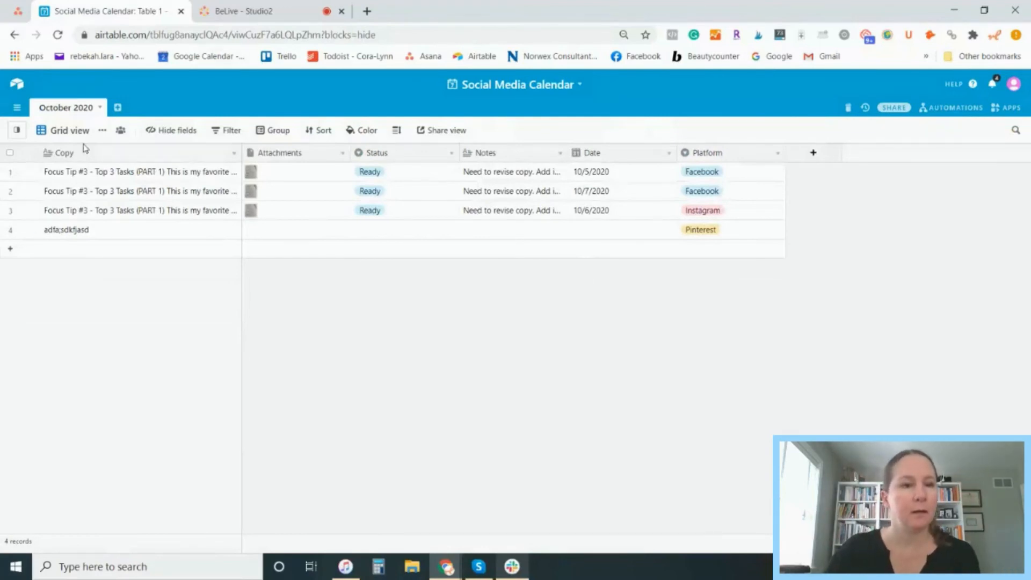
# - Create a calendar view of the October 2020 table that places records by the Date field
pyautogui.click(56, 131)
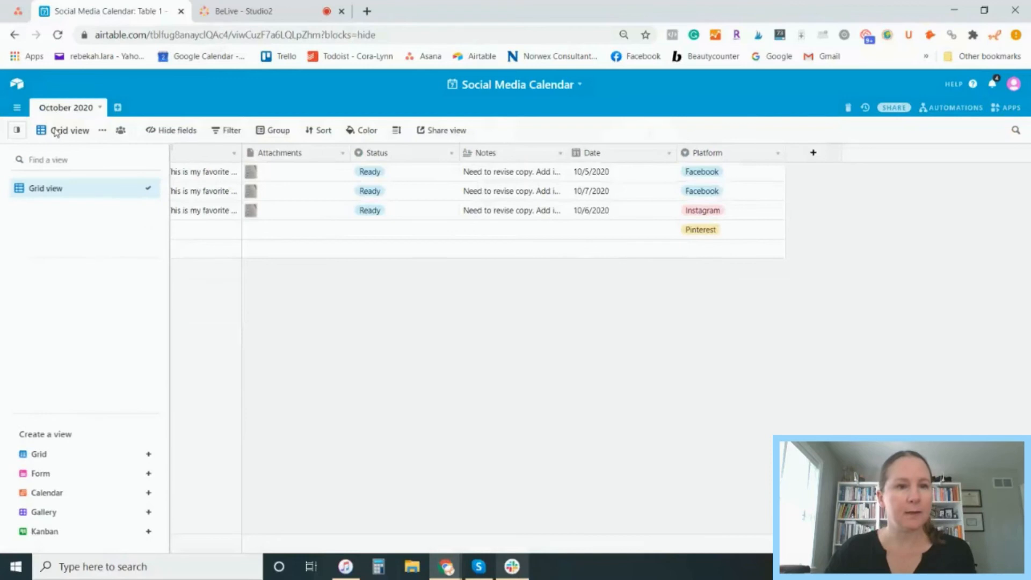
pyautogui.click(598, 341)
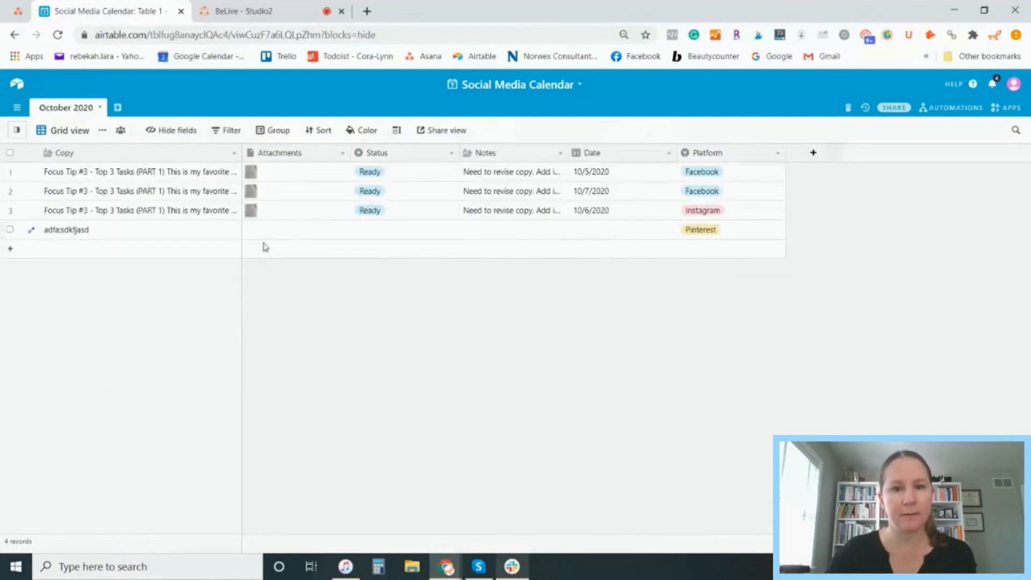
pyautogui.click(75, 131)
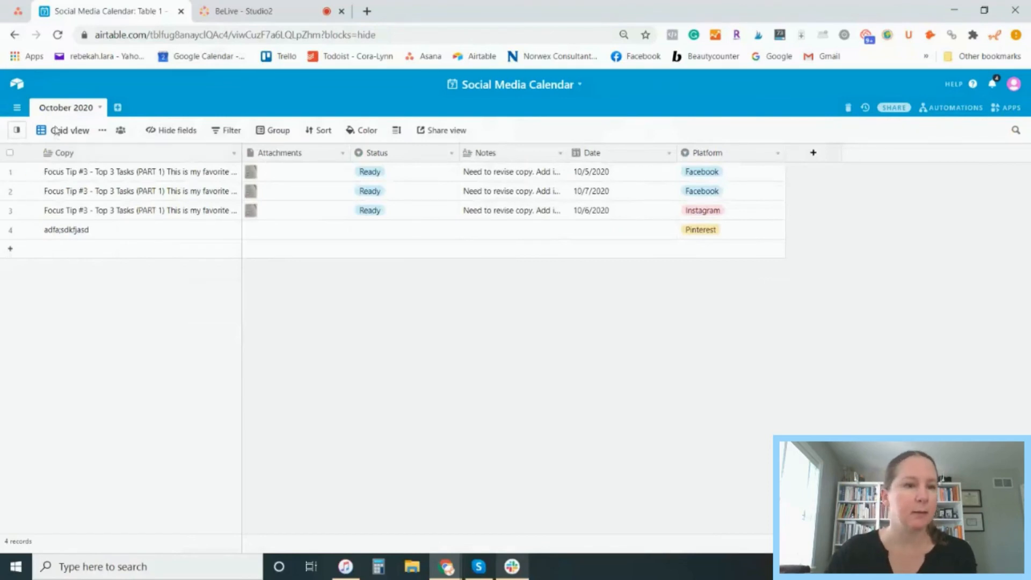
pyautogui.moveTo(53, 134)
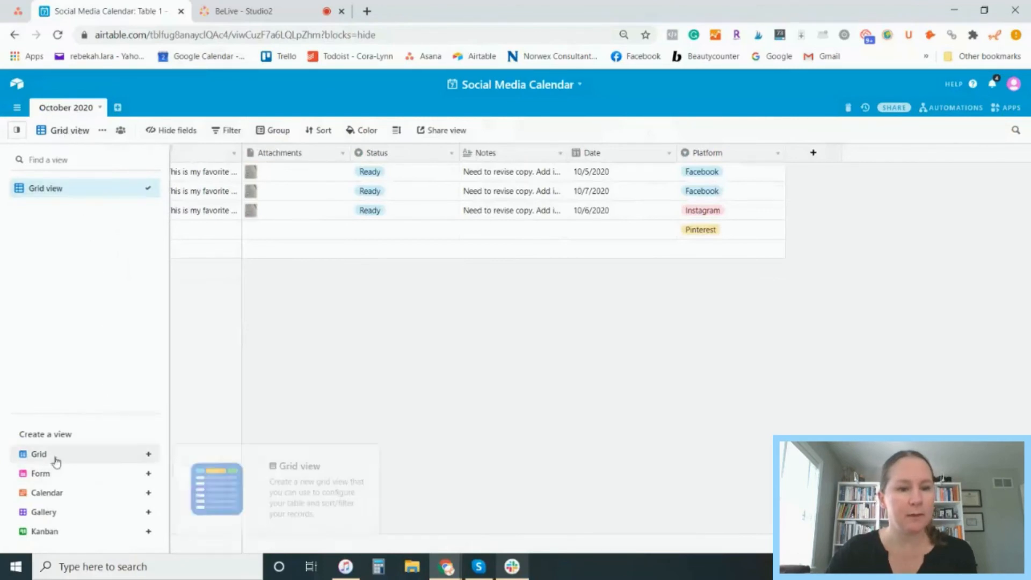
pyautogui.moveTo(55, 537)
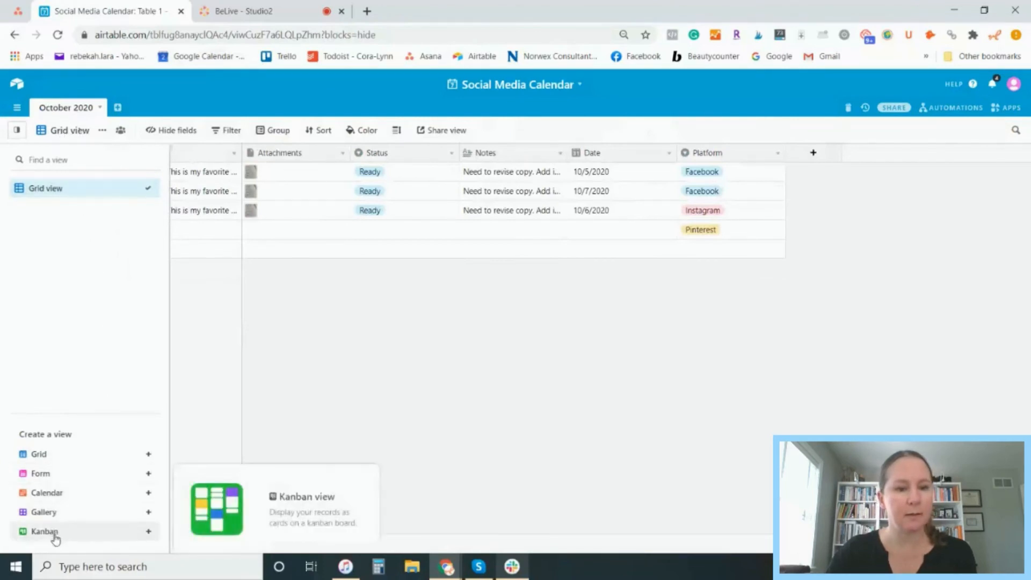
pyautogui.click(46, 498)
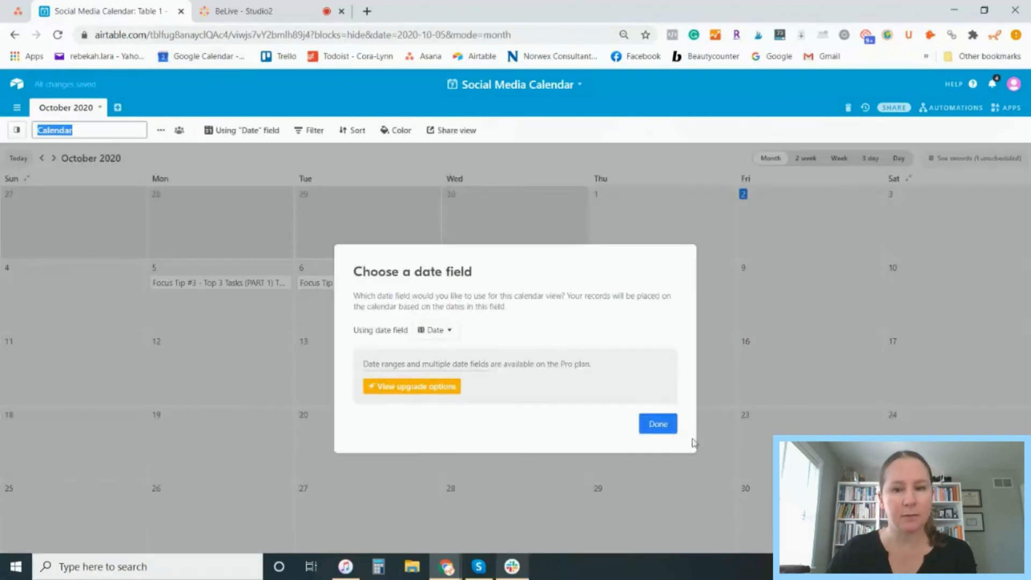
pyautogui.click(661, 422)
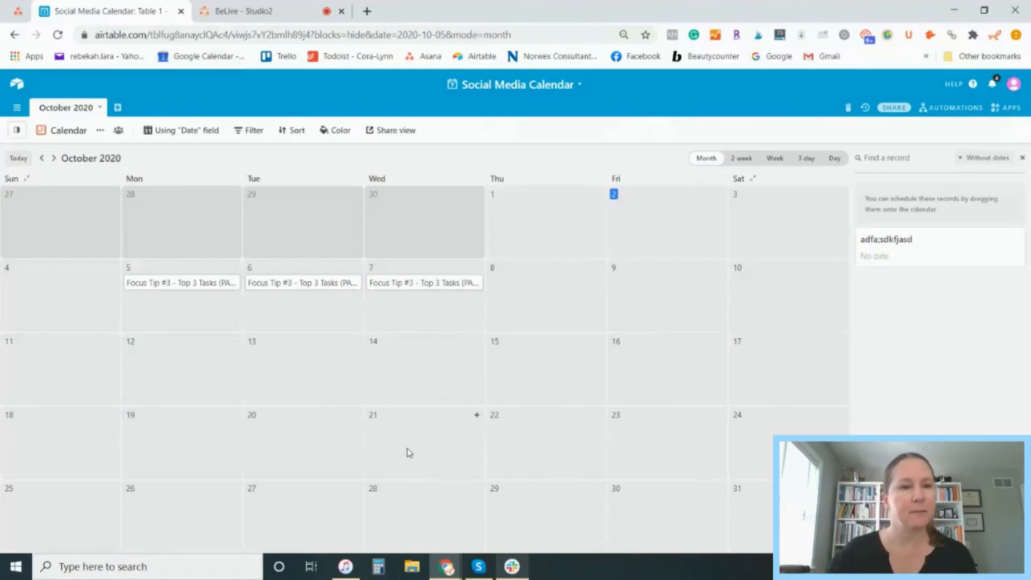
# - Switch from the calendar view back to the grid view
pyautogui.click(69, 130)
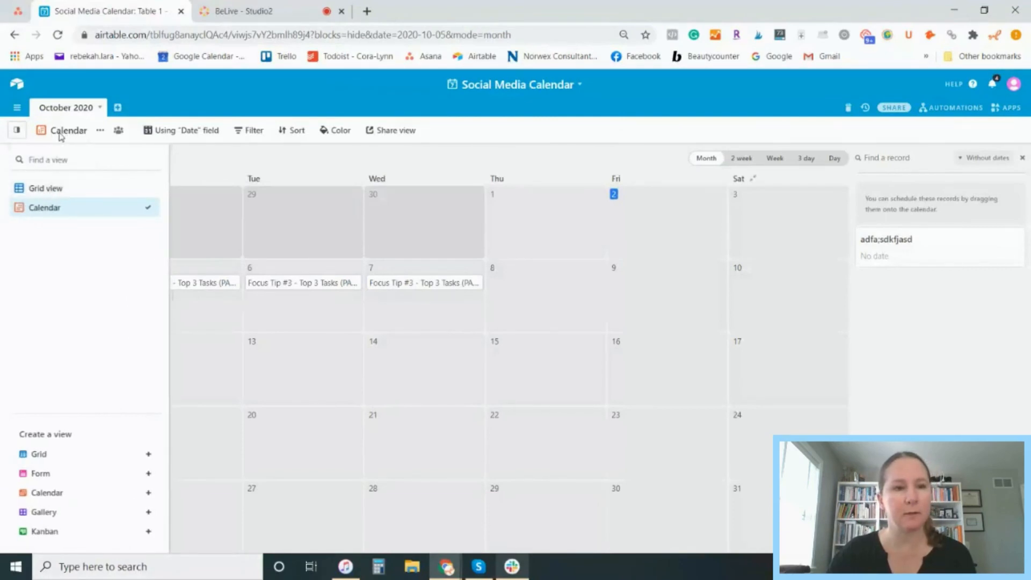
pyautogui.click(52, 194)
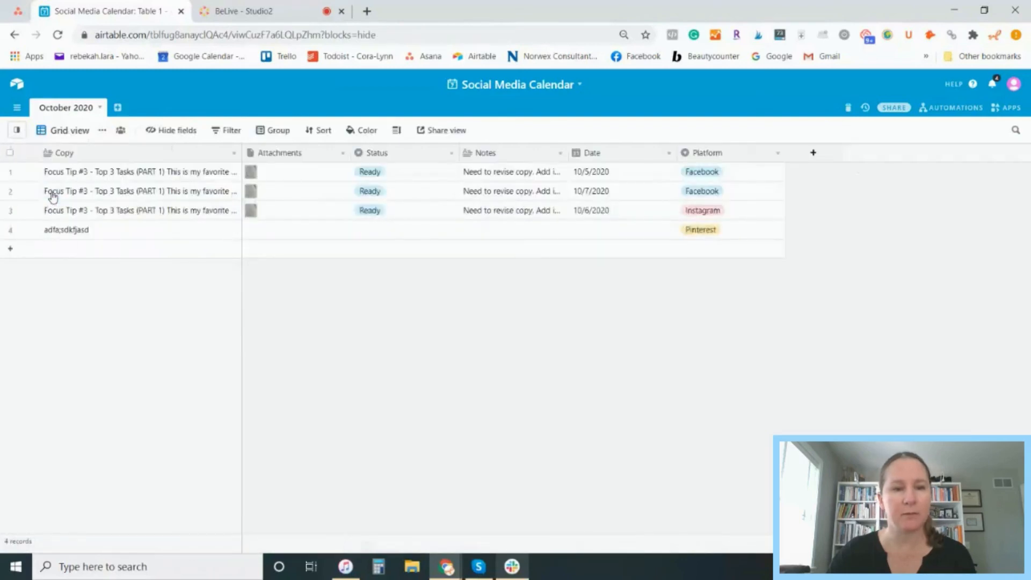
# - Show the October 2020 records in the Calendar view
pyautogui.click(47, 137)
pyautogui.click(46, 210)
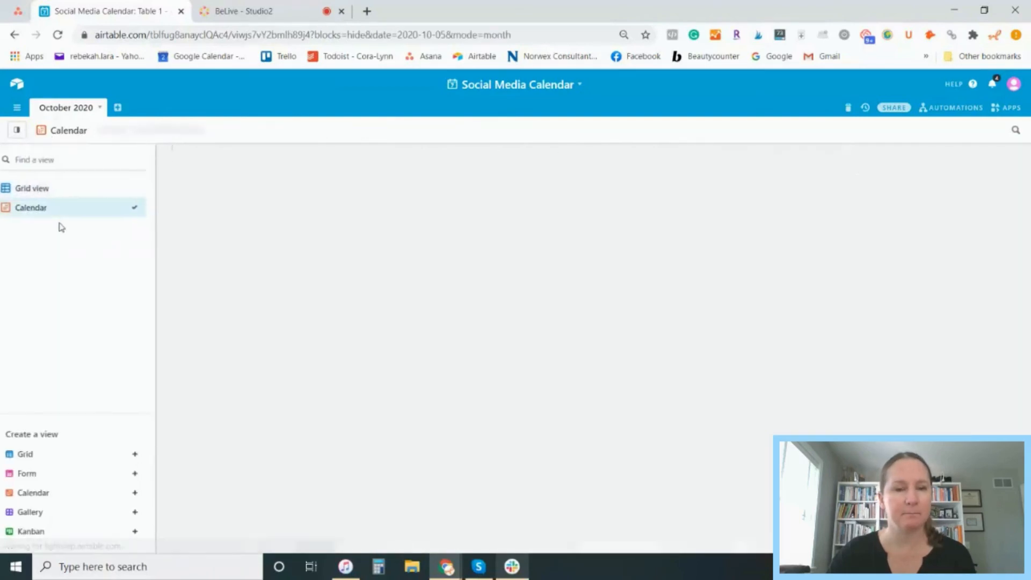
pyautogui.moveTo(51, 131)
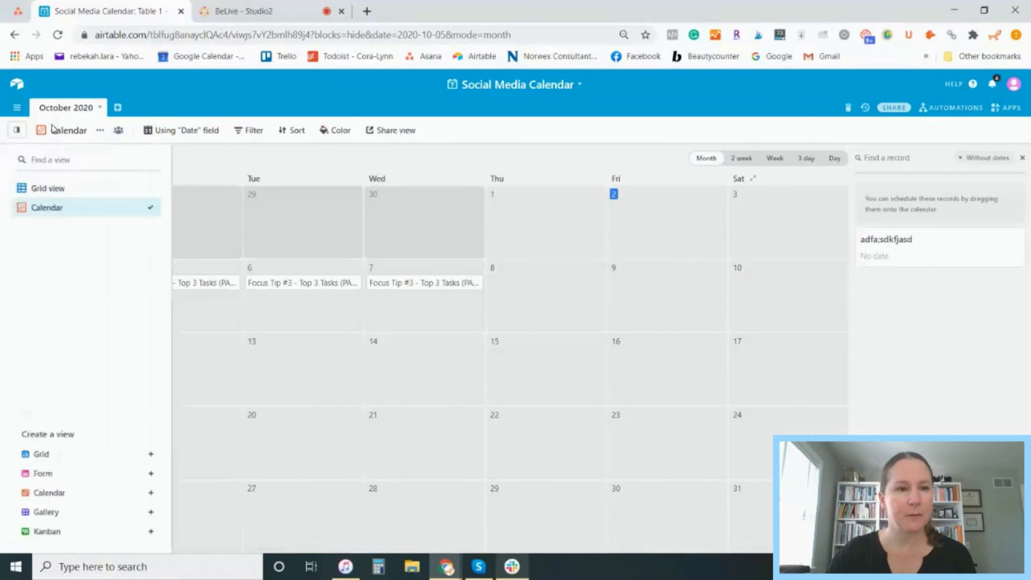
# - Return to the grid view and group its records by the Platform field
pyautogui.click(42, 188)
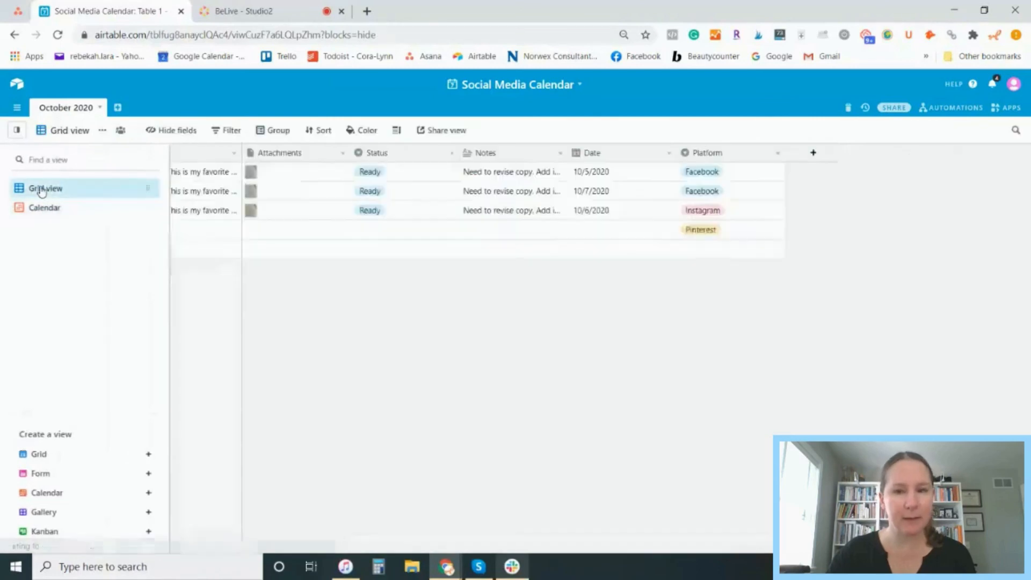
pyautogui.click(278, 131)
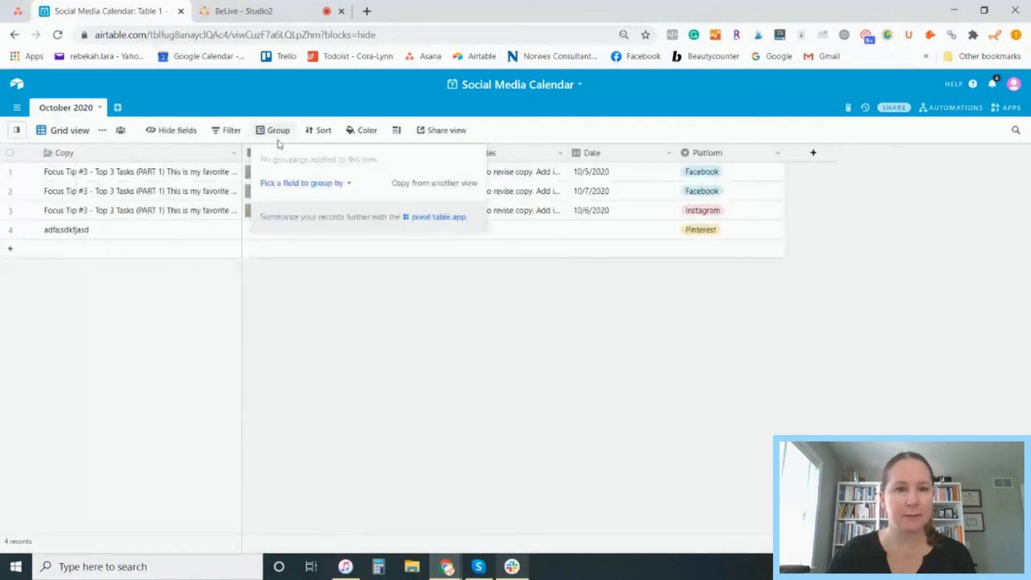
pyautogui.click(284, 184)
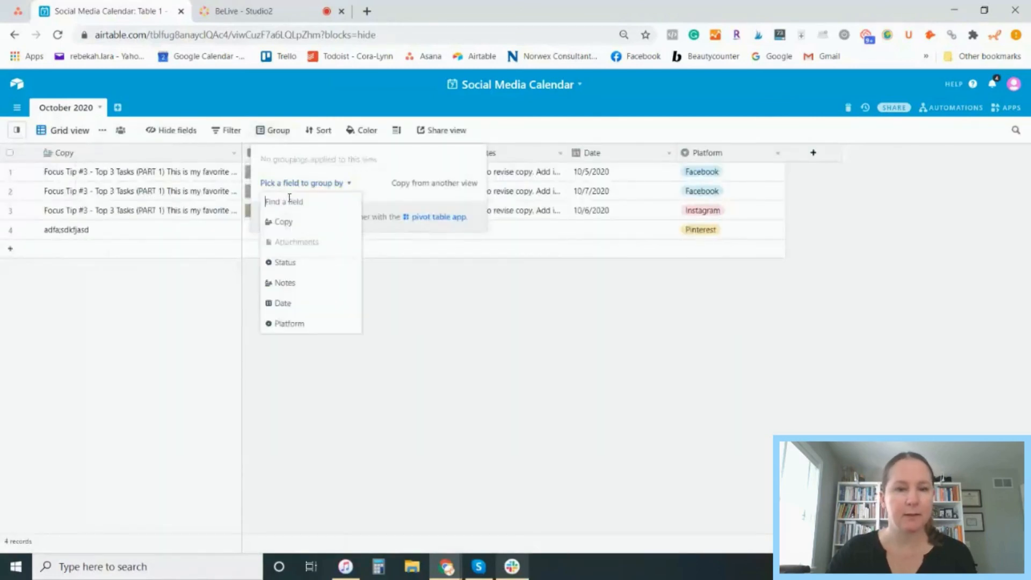
pyautogui.click(289, 324)
pyautogui.click(886, 336)
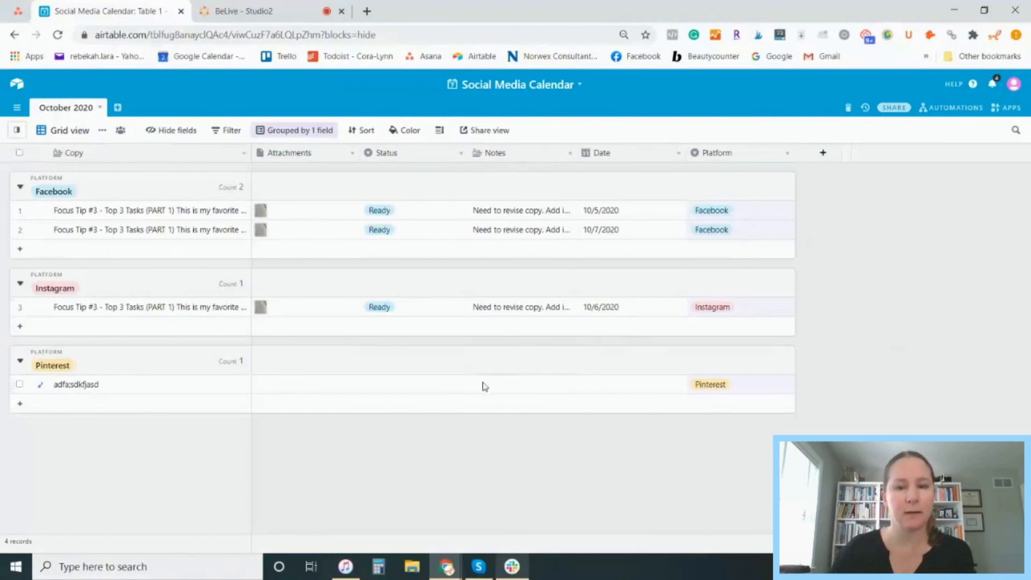
# - Switch to BeLive Studio and make the camera feed the main picture, with the shared screen as the small inset
pyautogui.click(263, 3)
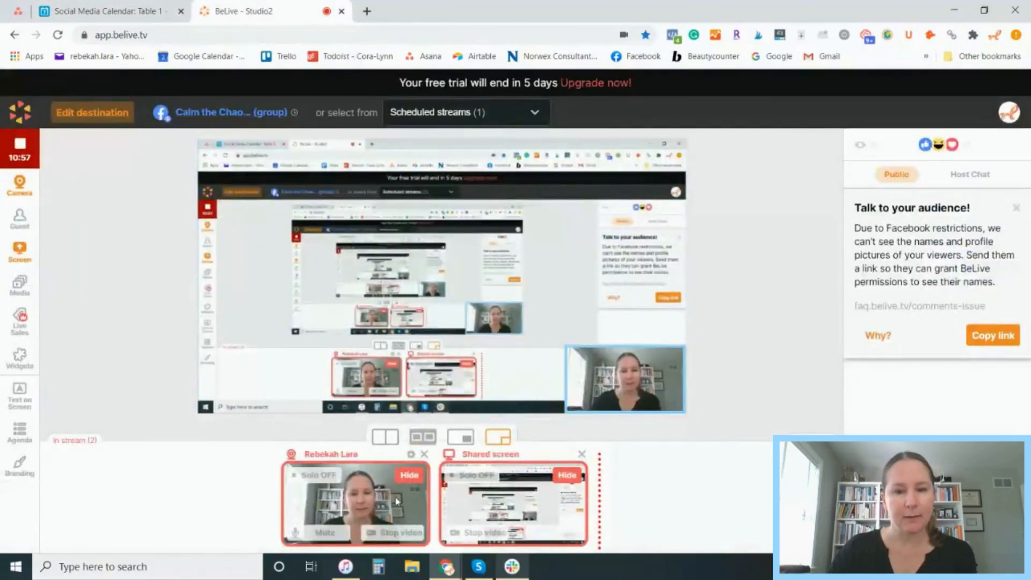
pyautogui.click(406, 386)
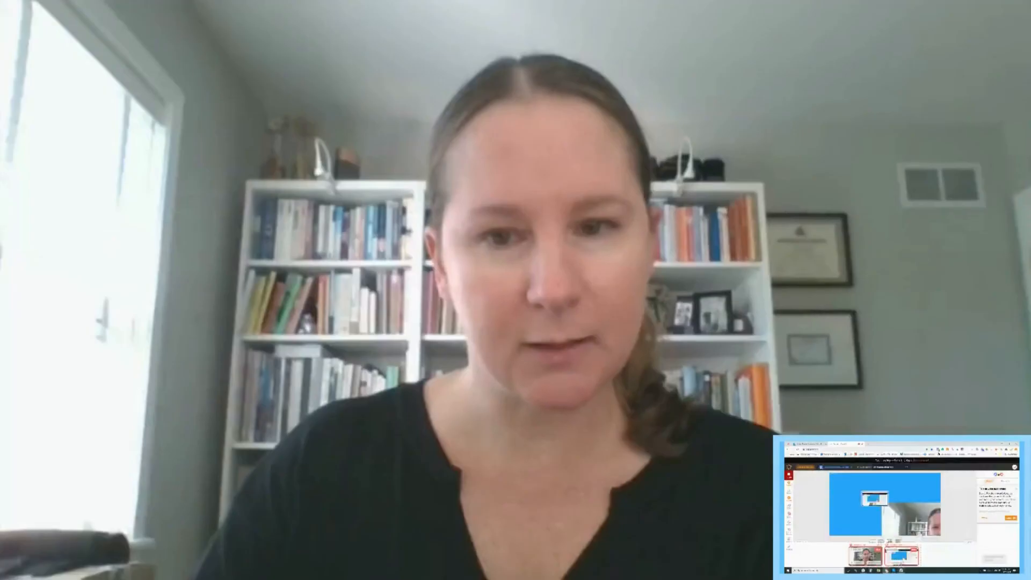